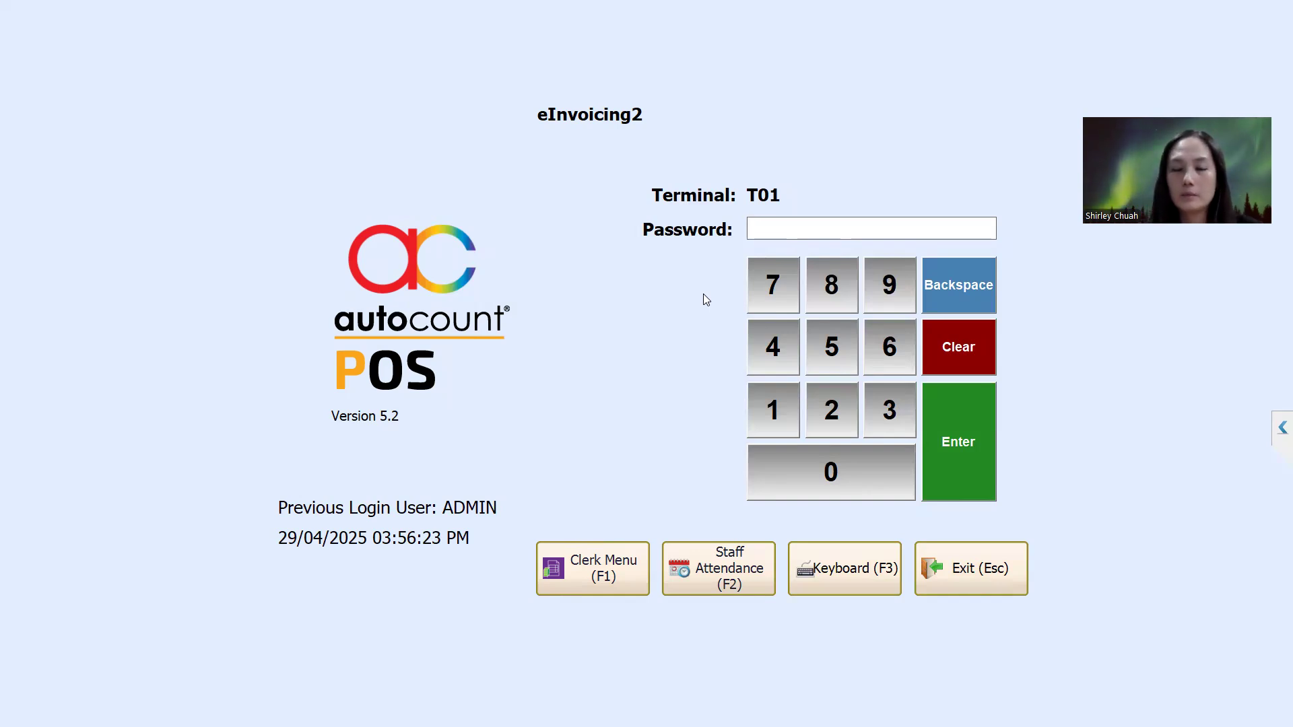
# Log in to POS terminal T01 with the account password to open empty bill T01-000030
pyautogui.write('*****')
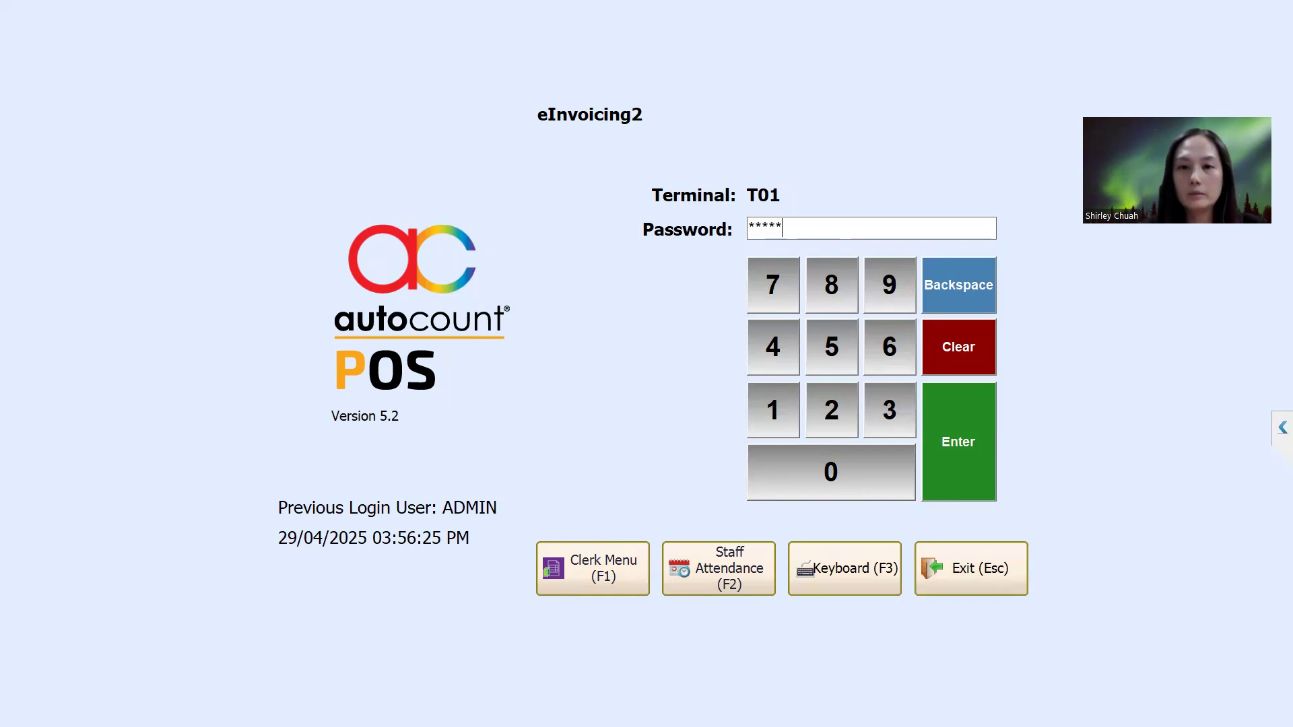
pyautogui.press('Return')
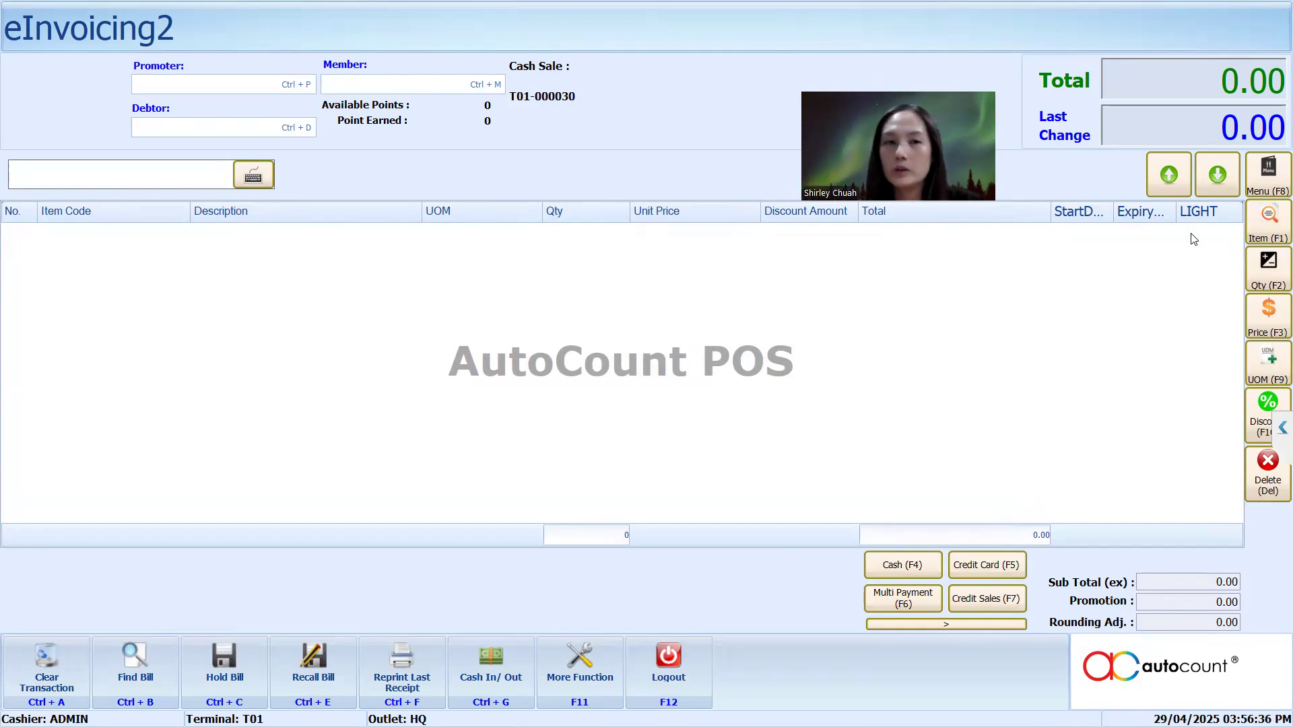
# Add one ITEM A at 100.00 to bill T01-000030 and start a cash payment
pyautogui.click(1262, 219)
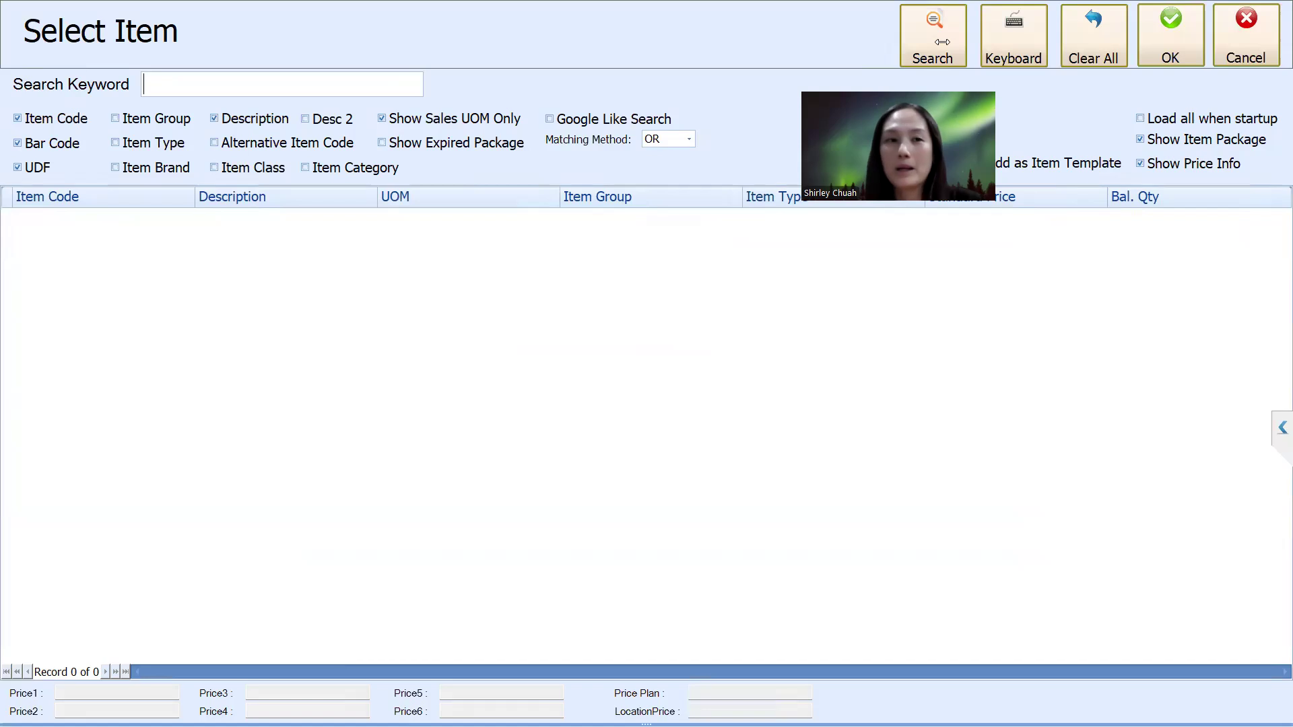
pyautogui.click(942, 42)
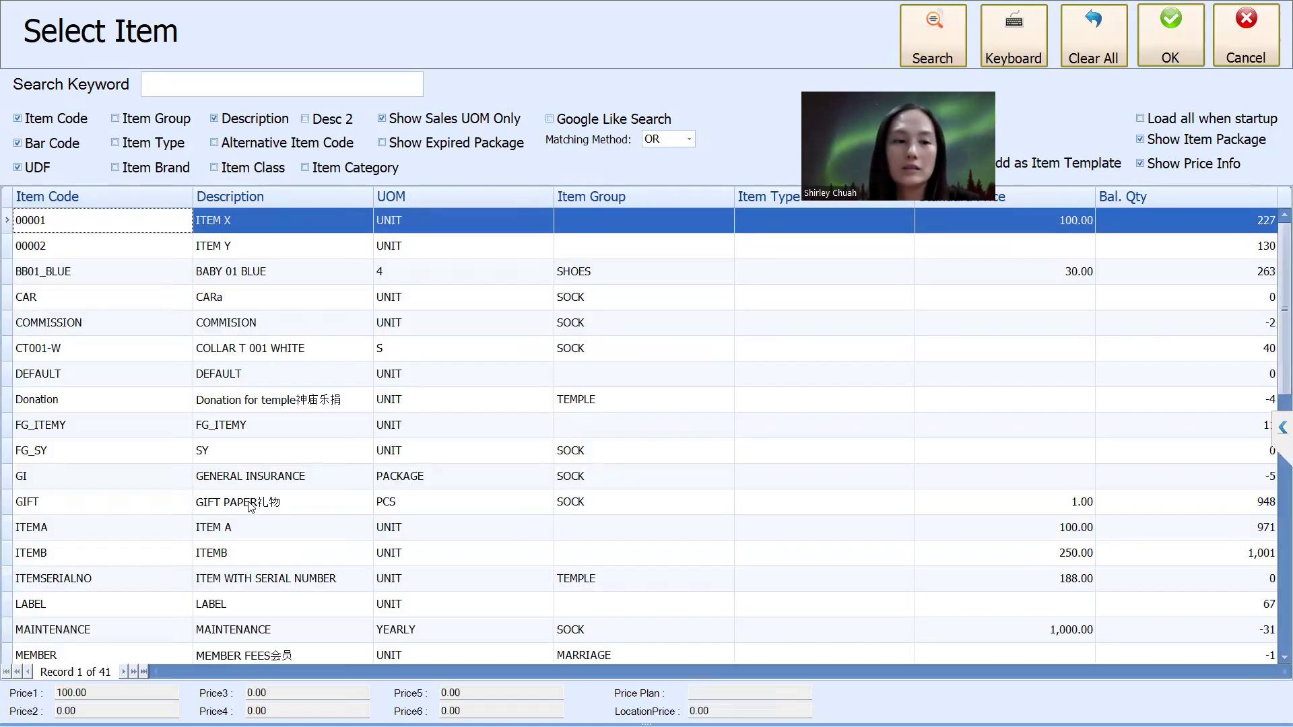
pyautogui.click(241, 528)
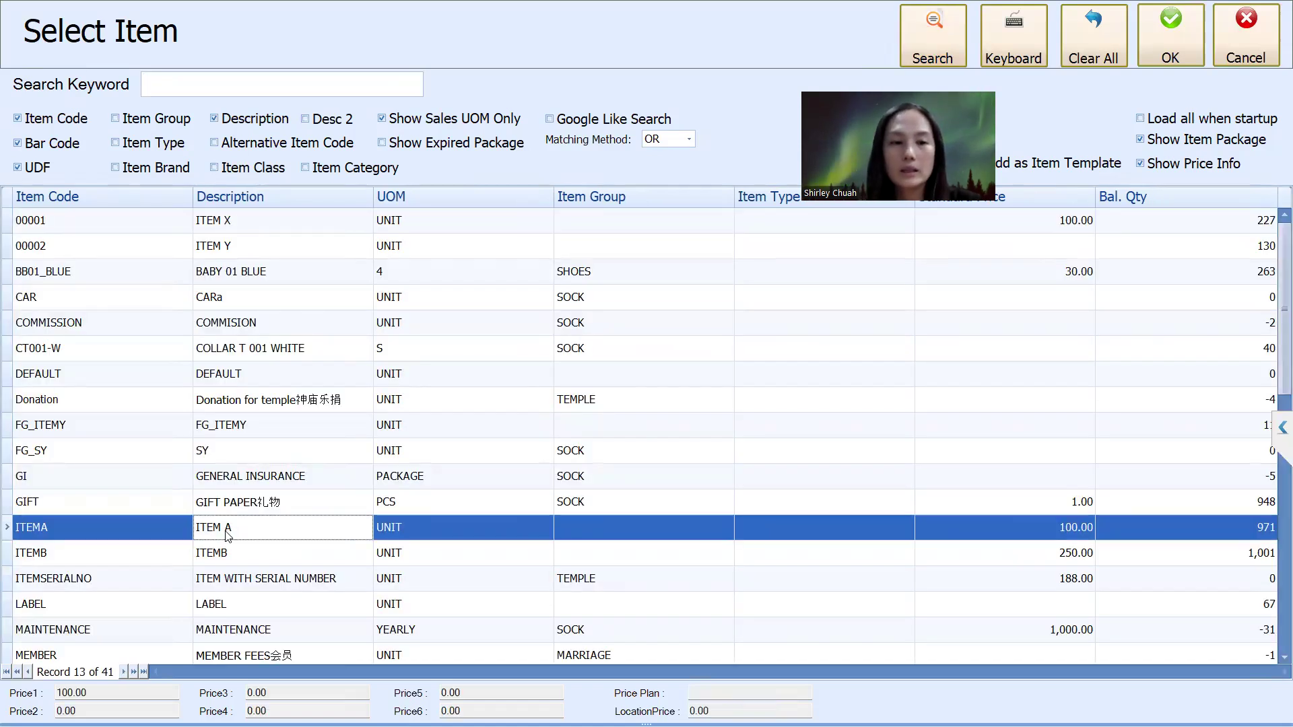
pyautogui.doubleClick(227, 532)
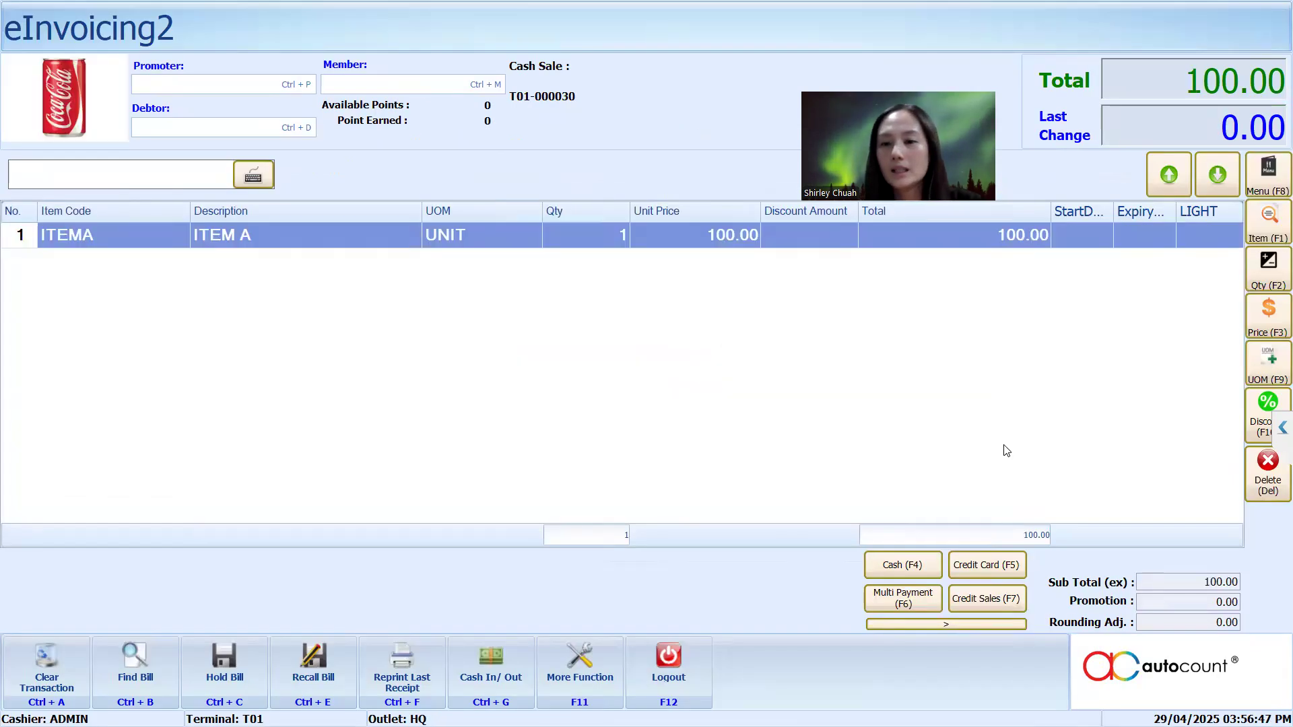
pyautogui.click(903, 564)
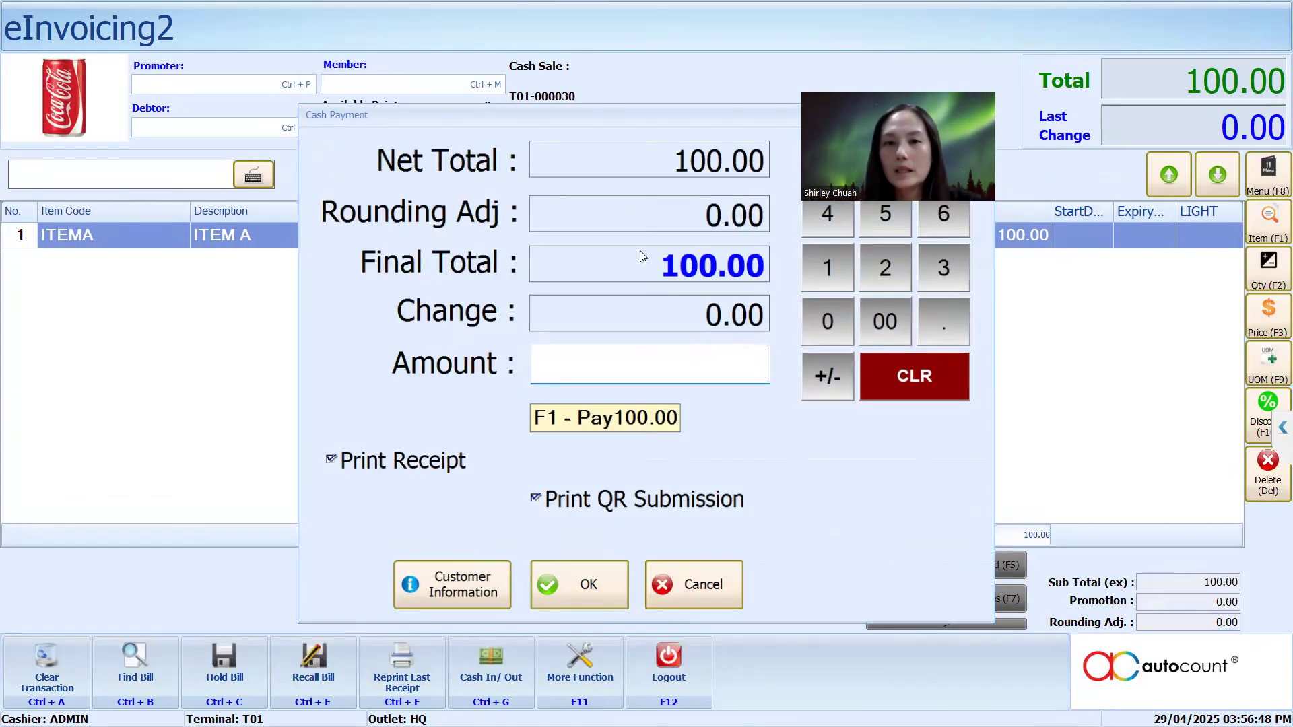
# Tender 100 cash for the bill, producing receipt T01-000030 with its e-Invoice QR code
pyautogui.write('100')
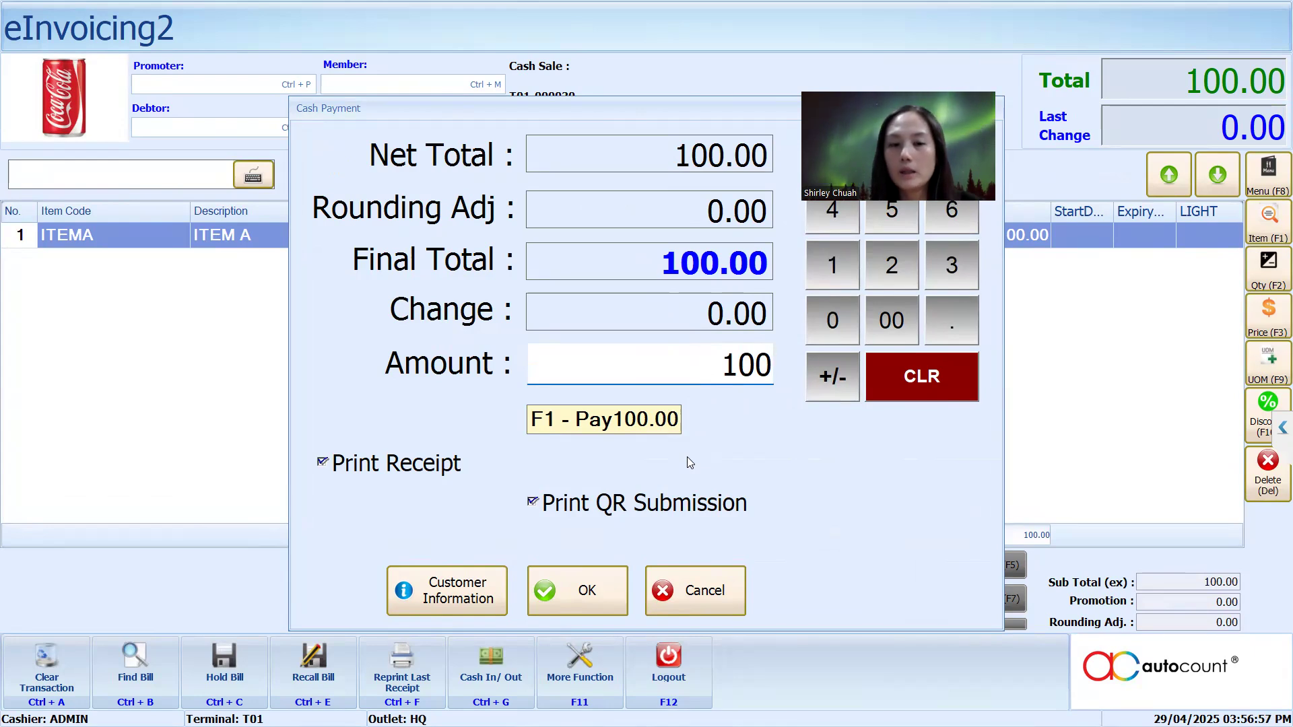
pyautogui.click(596, 589)
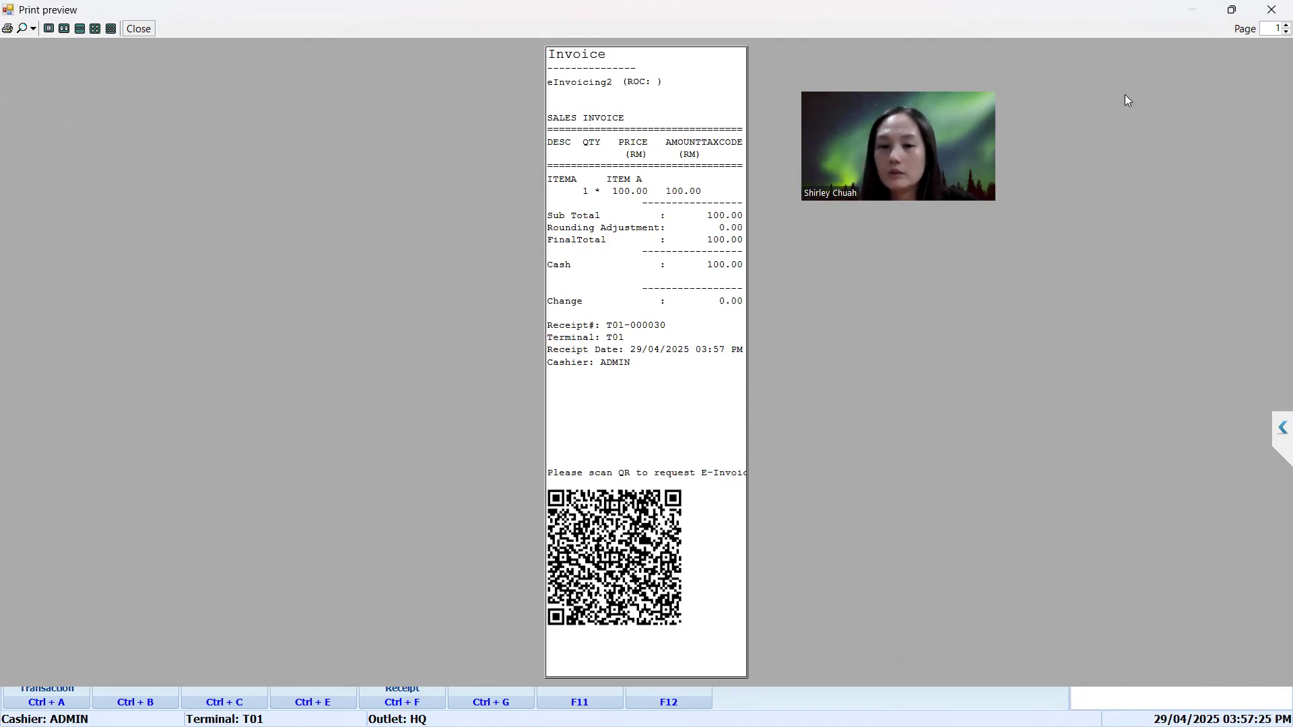
pyautogui.press('super+d')
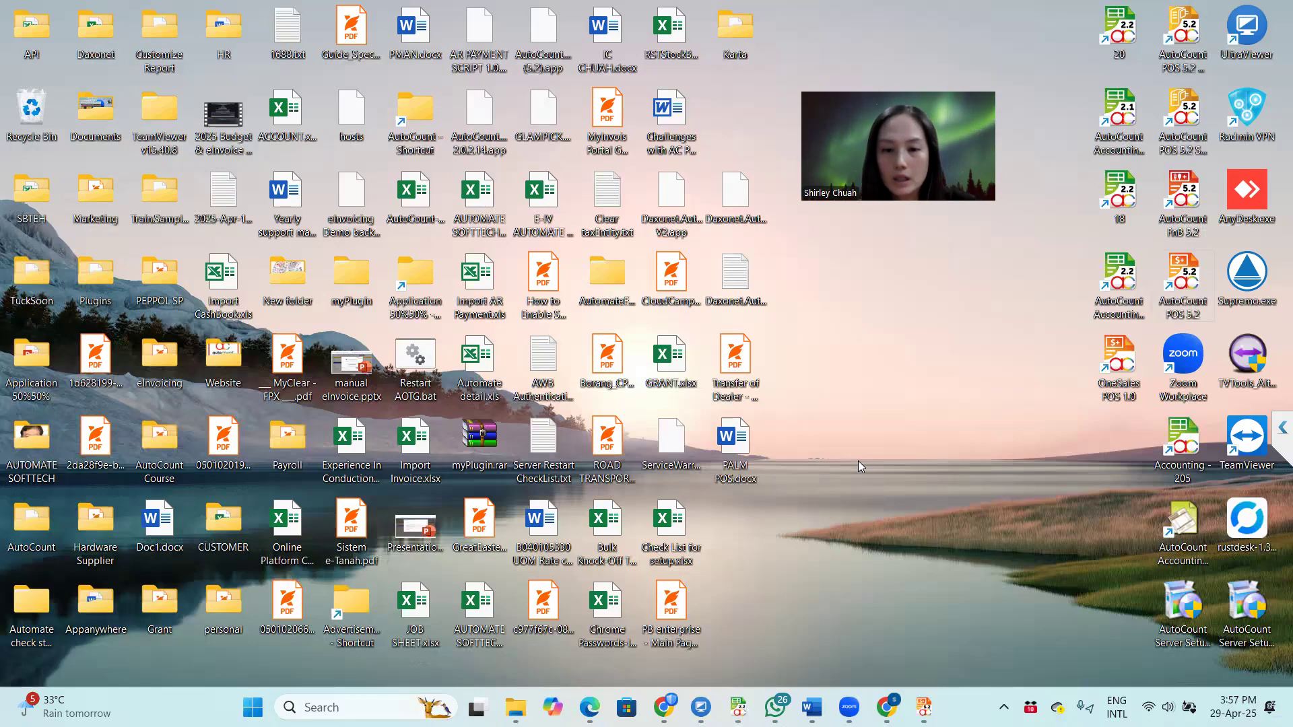
pyautogui.press('super+d')
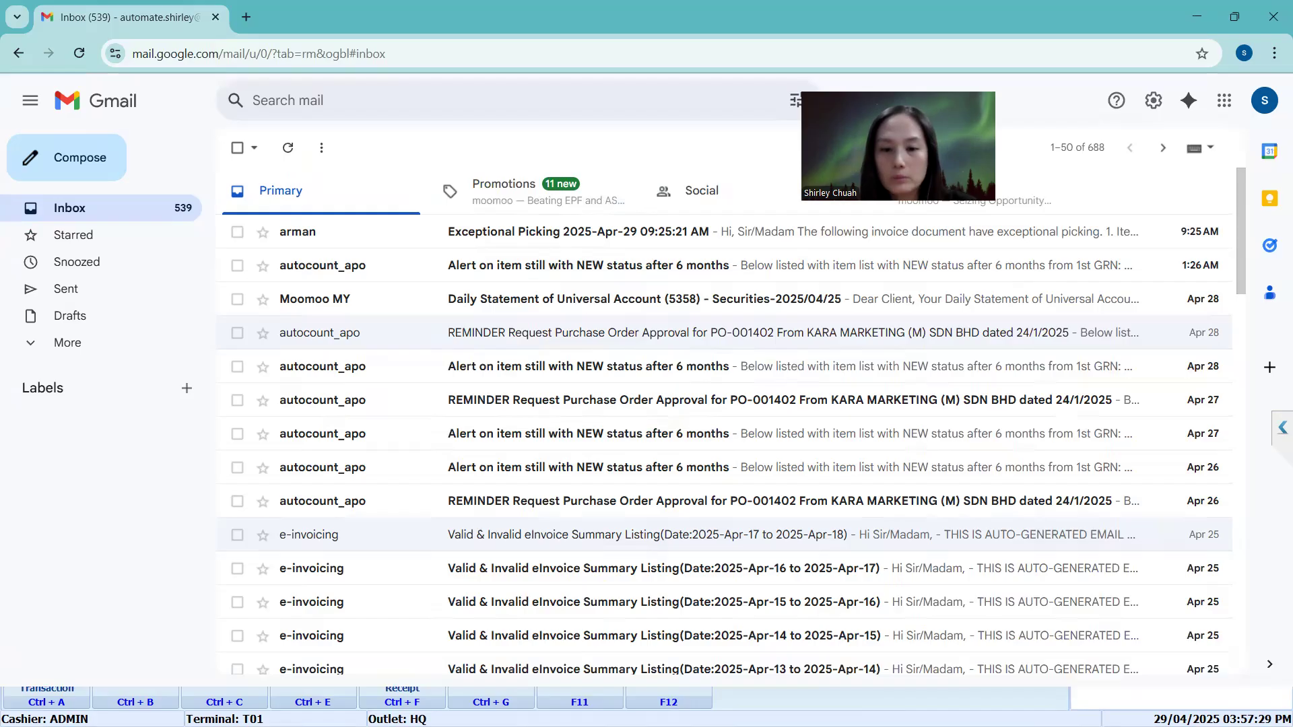
pyautogui.press('super+d')
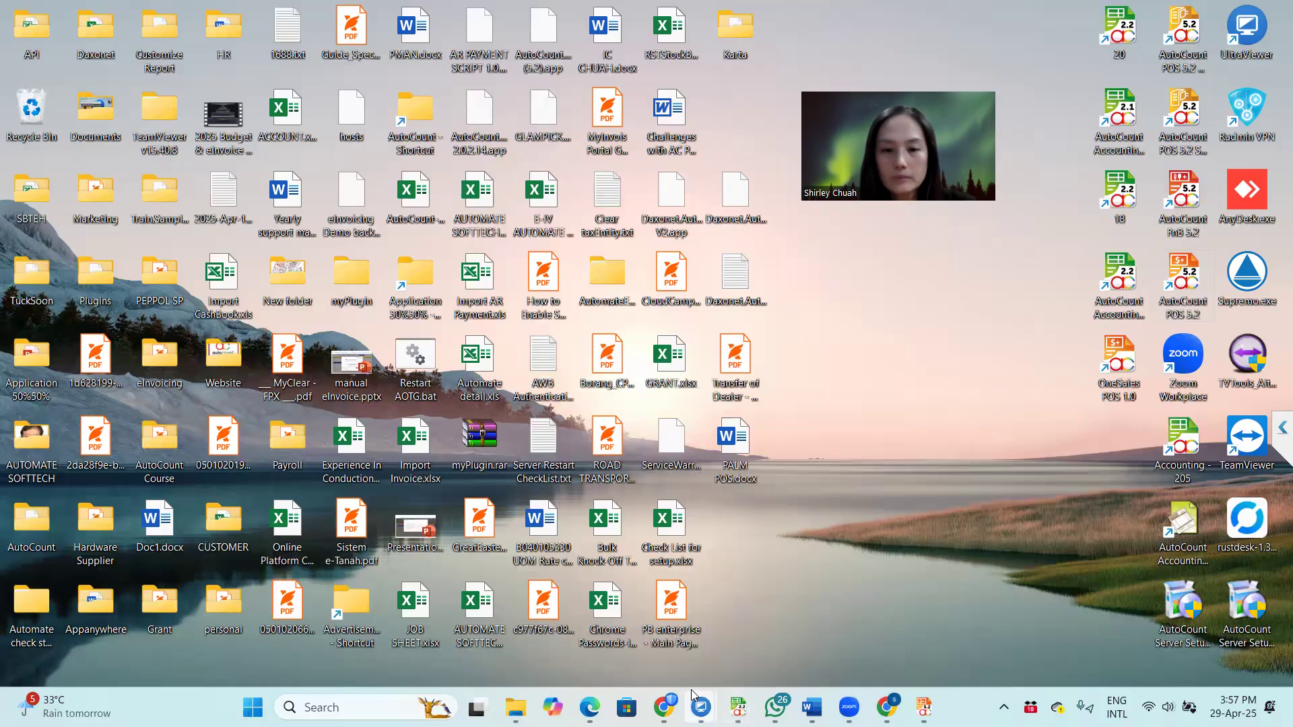
pyautogui.hotkey('alt', 'Tab')
pyautogui.scroll(12, 593, 303)
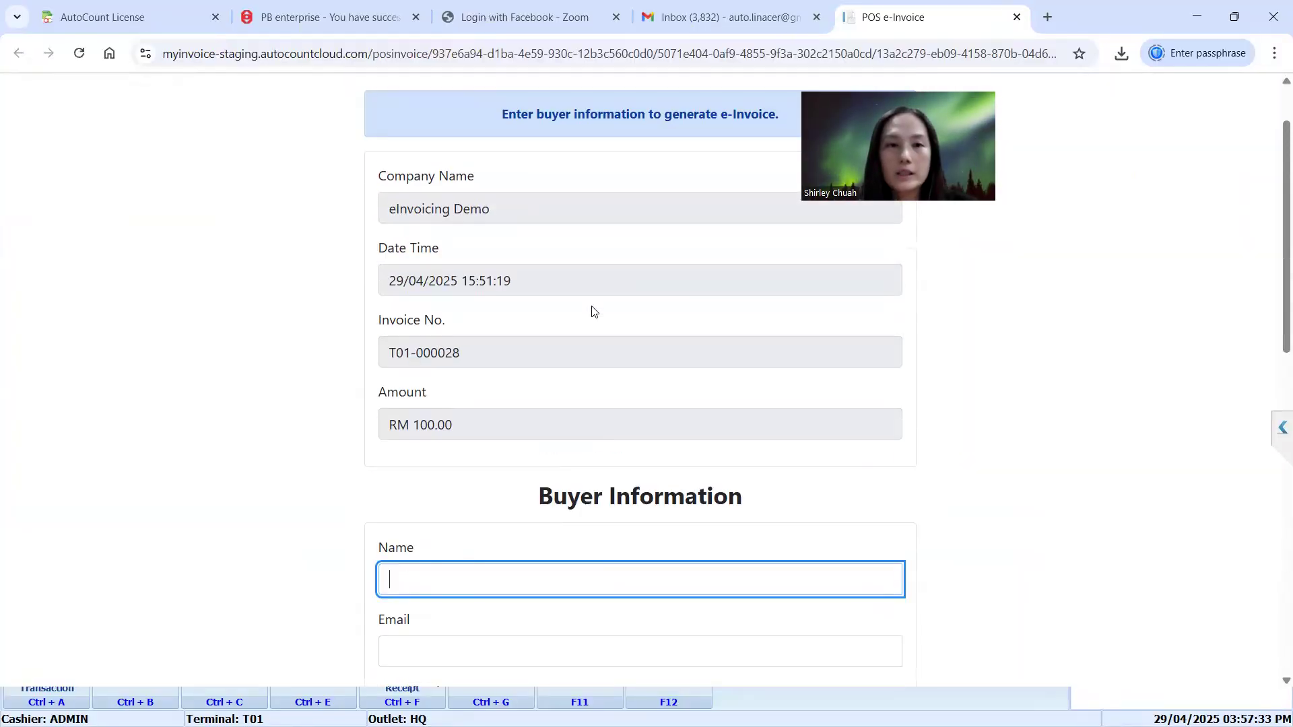
pyautogui.scroll(-5, 591, 316)
pyautogui.scroll(-8, 534, 439)
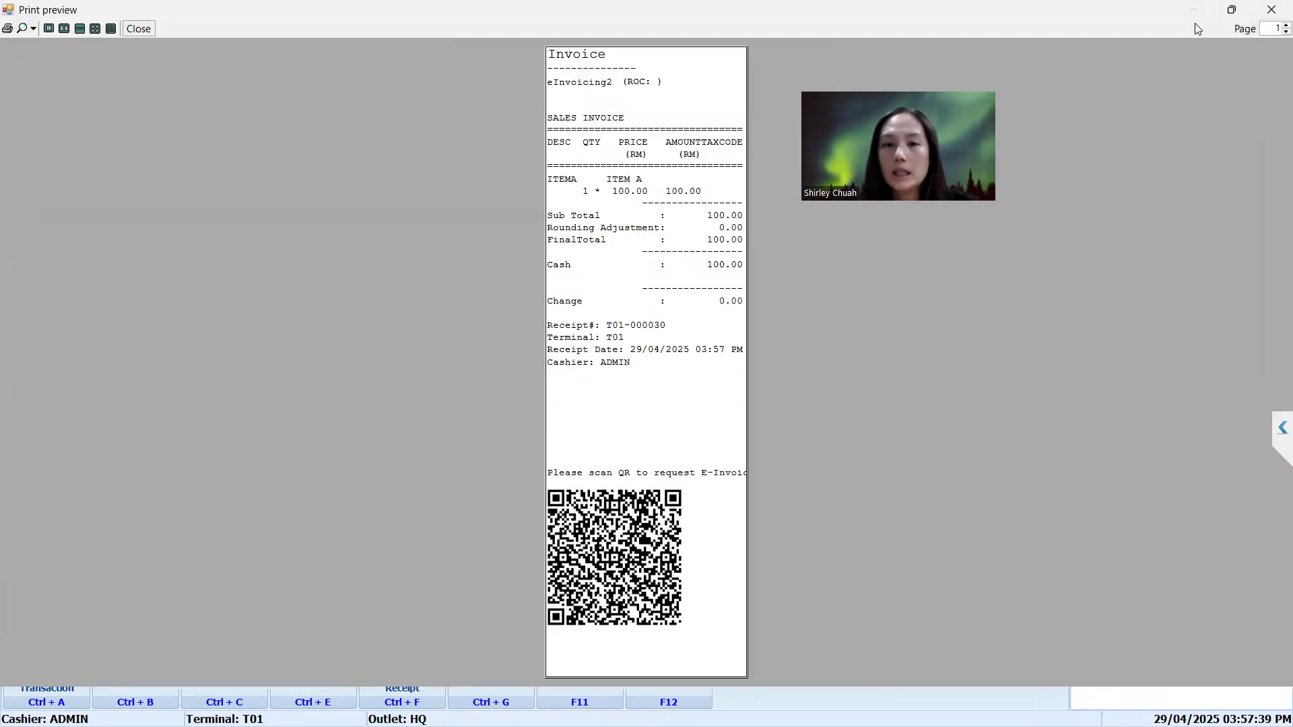
pyautogui.hotkey('alt', 'Tab')
pyautogui.press('Escape')
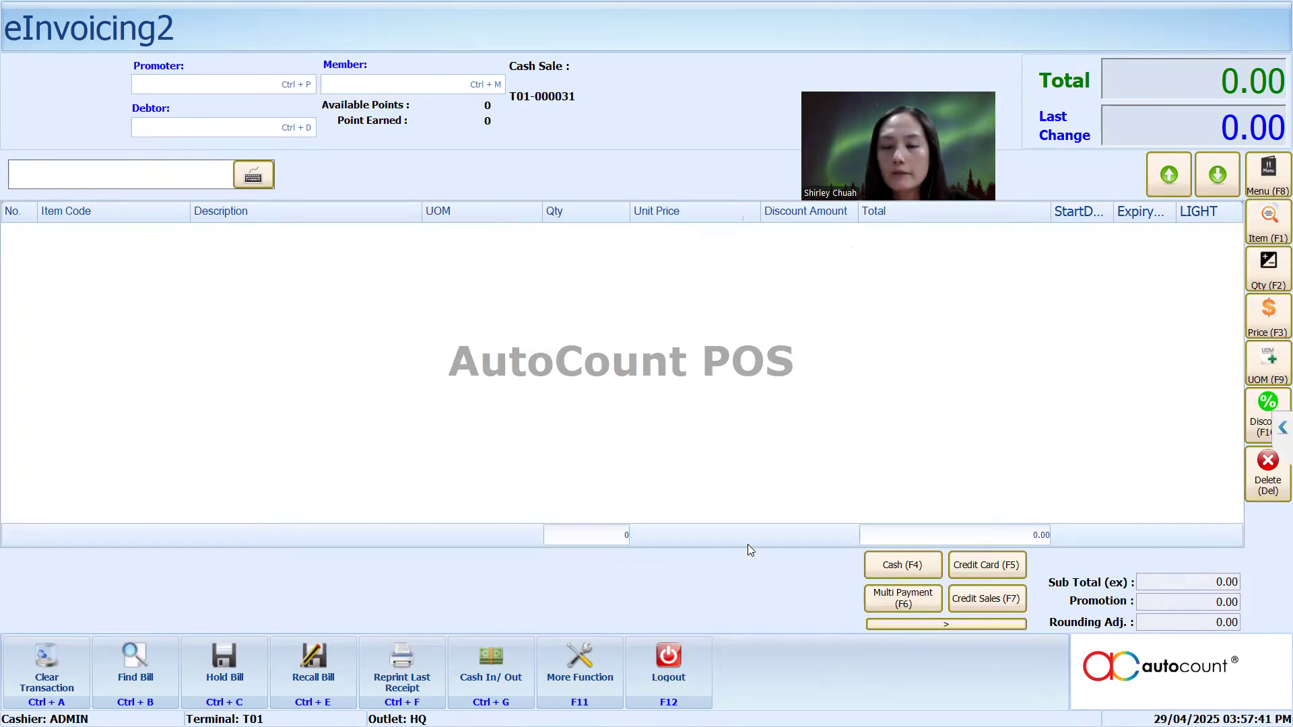
# Put one ITEM A at 100.00 on bill T01-000031 and enter 100 as the cash amount
pyautogui.press('F1')
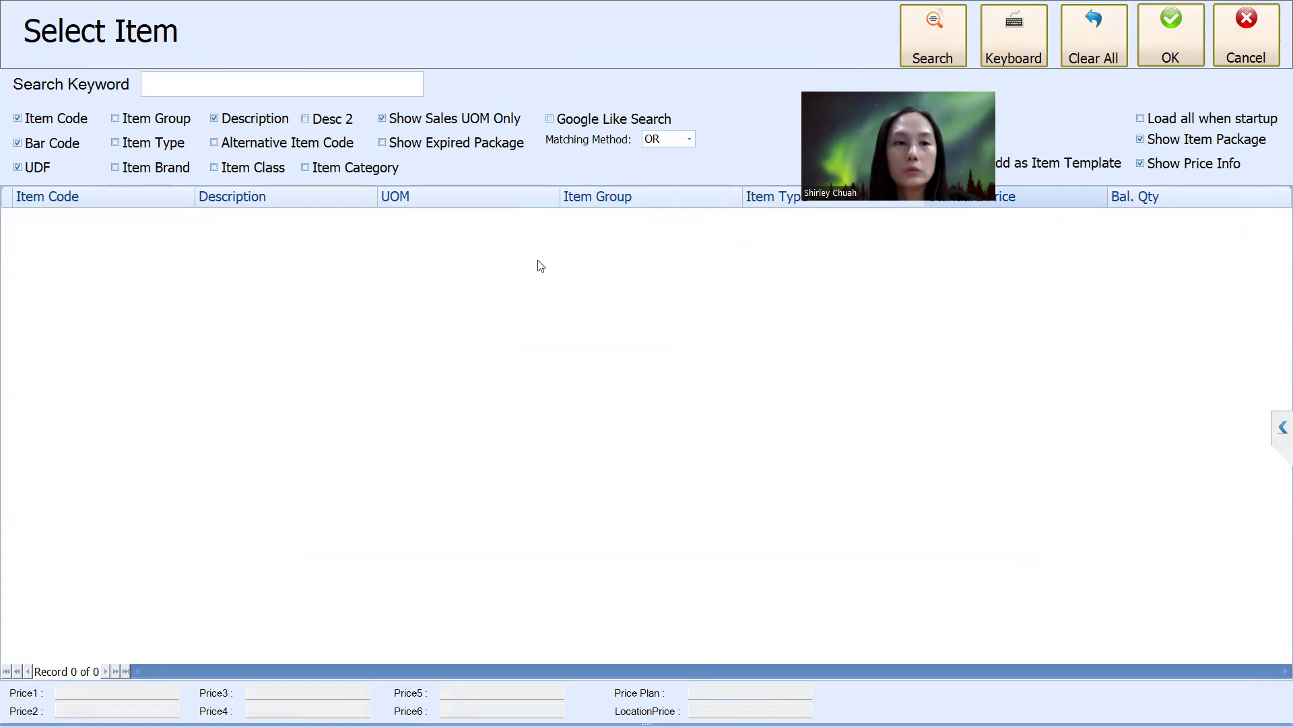
pyautogui.press('Return')
pyautogui.doubleClick(209, 503)
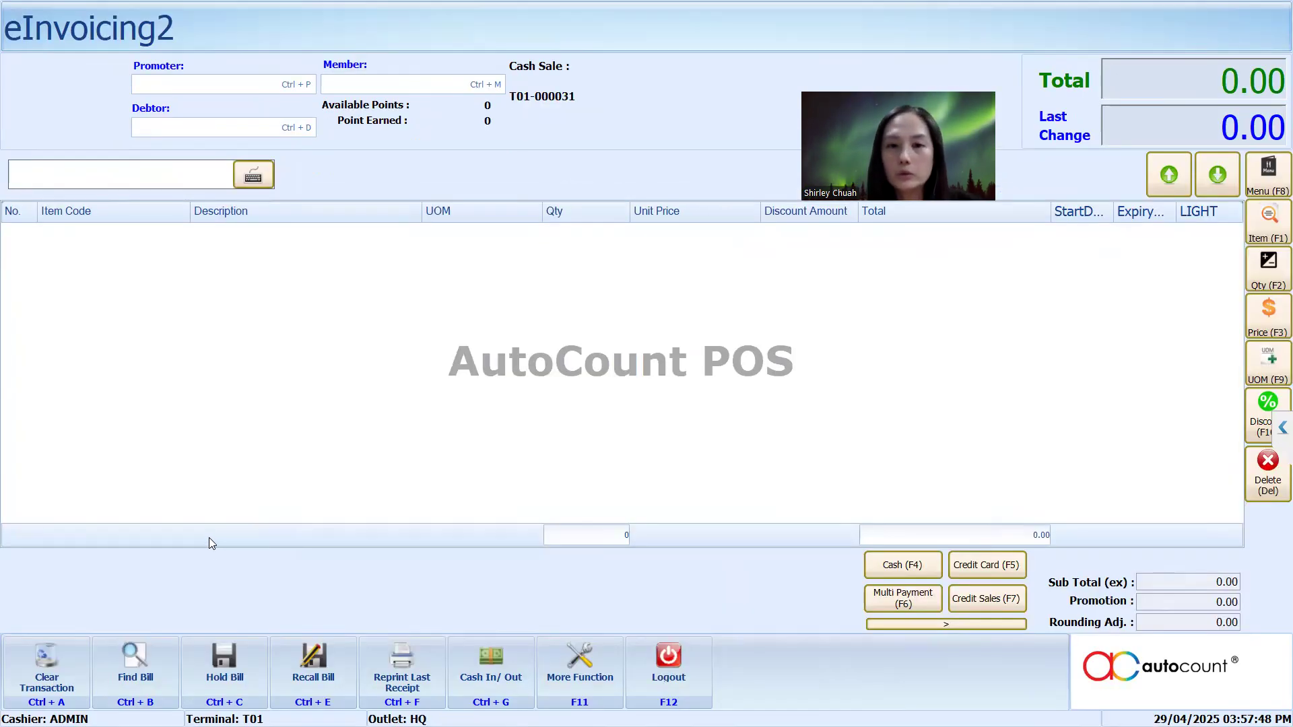
pyautogui.click(902, 563)
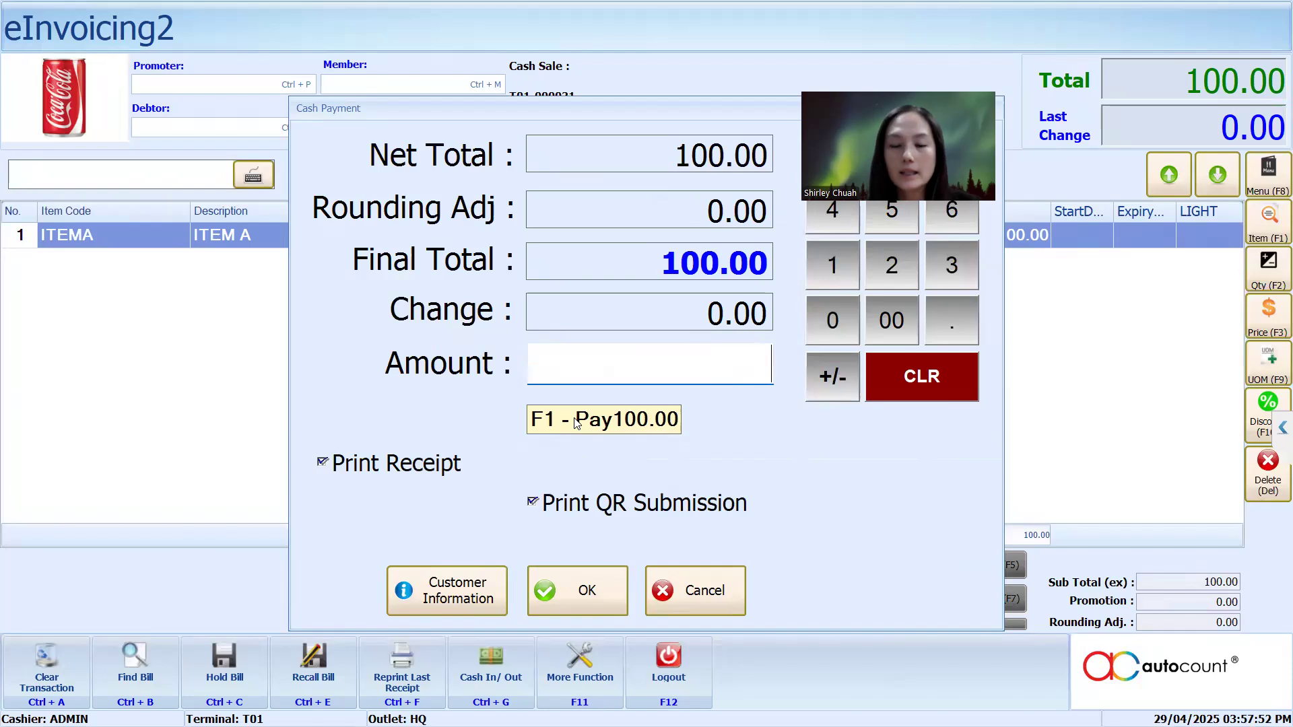
pyautogui.write('100')
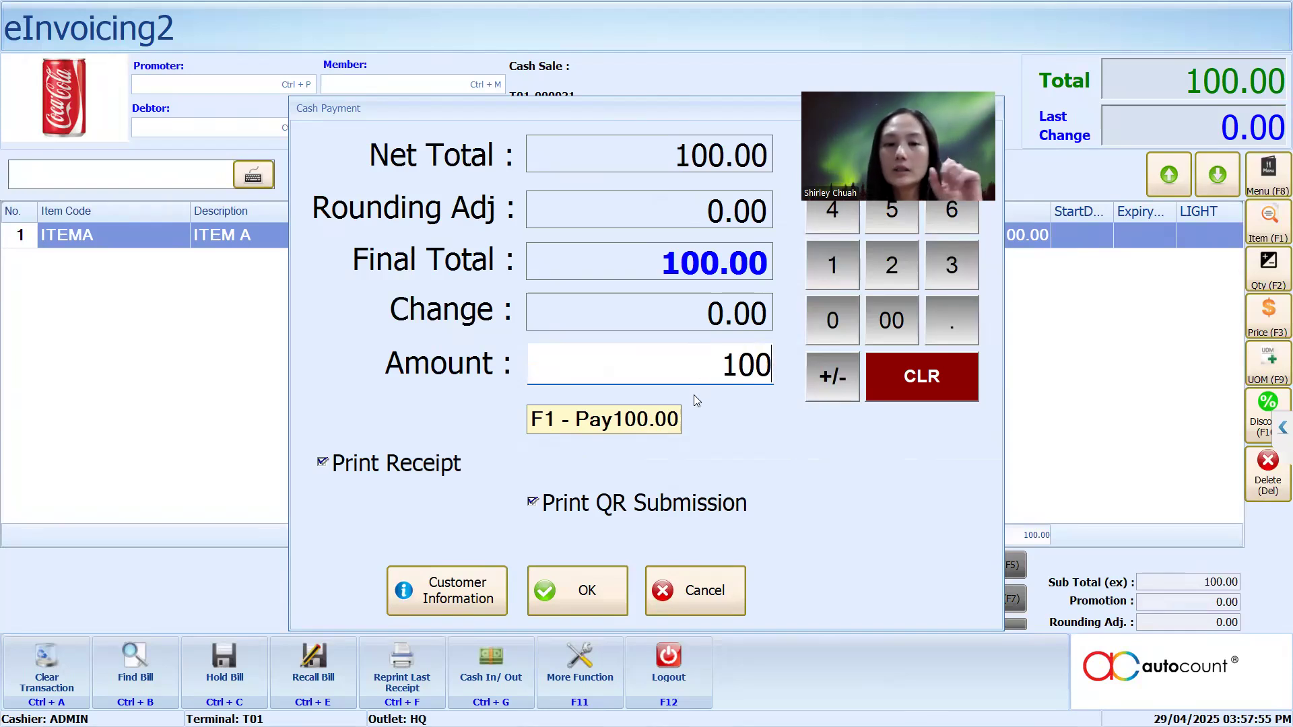
# Switch customer Business Type to Business then back to Individual, and cancel customer info and payment
pyautogui.click(450, 591)
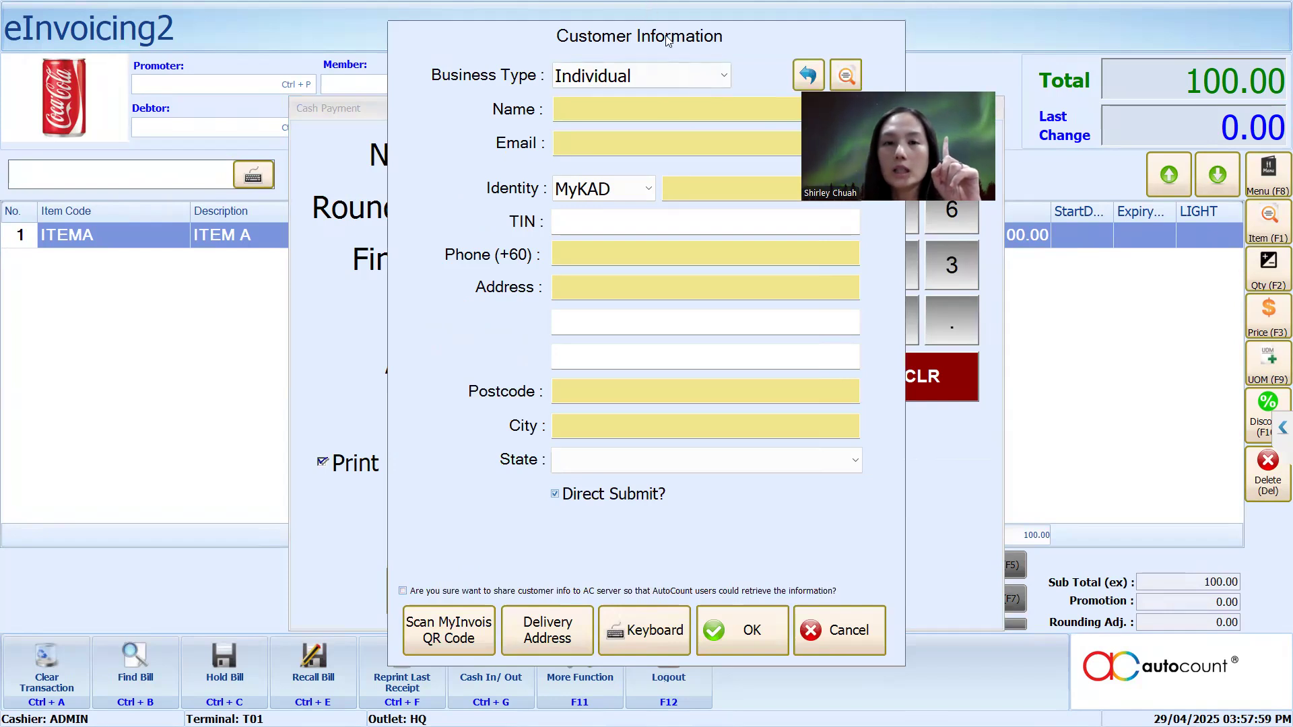
pyautogui.click(721, 77)
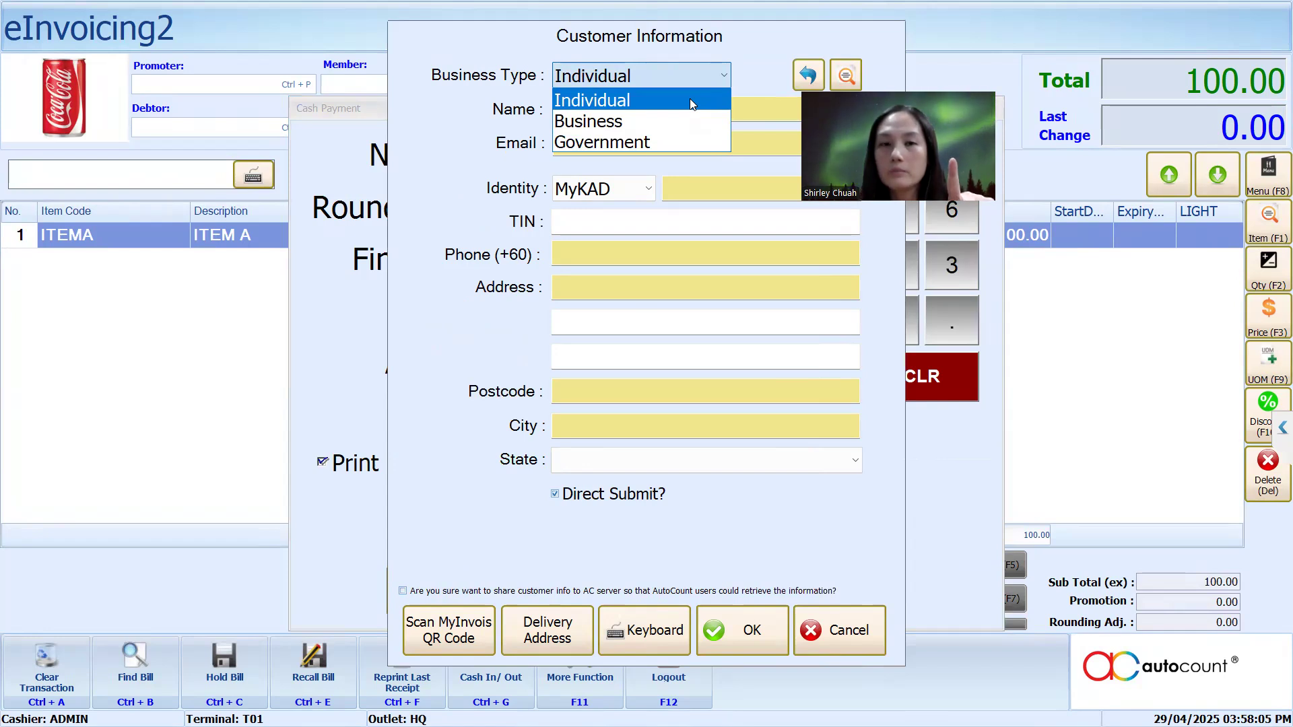
pyautogui.click(668, 130)
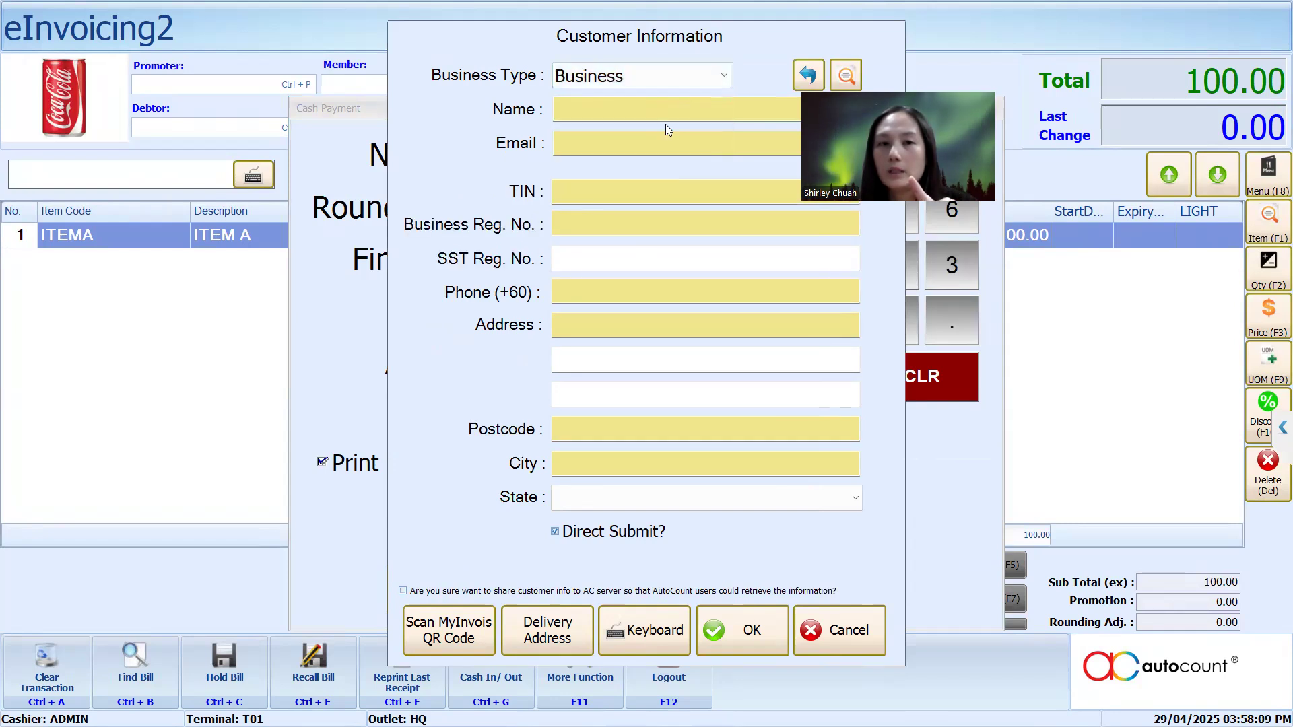
pyautogui.click(598, 120)
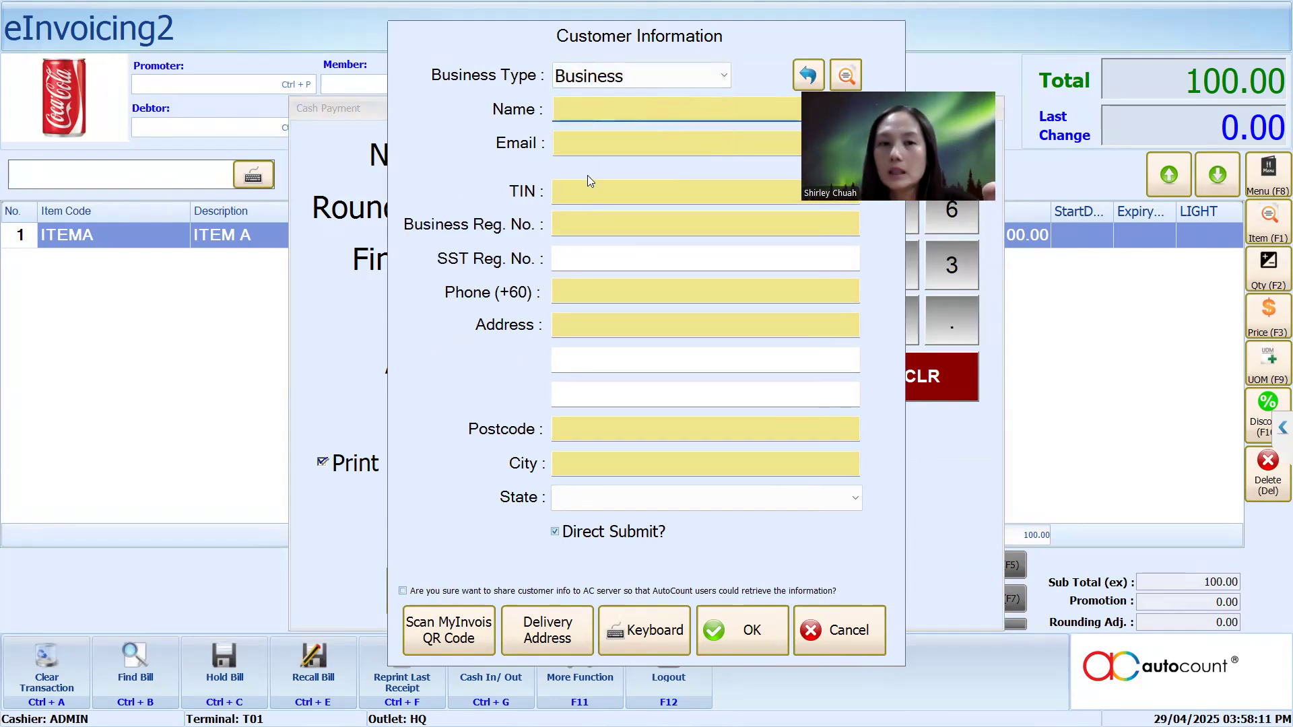
pyautogui.click(586, 198)
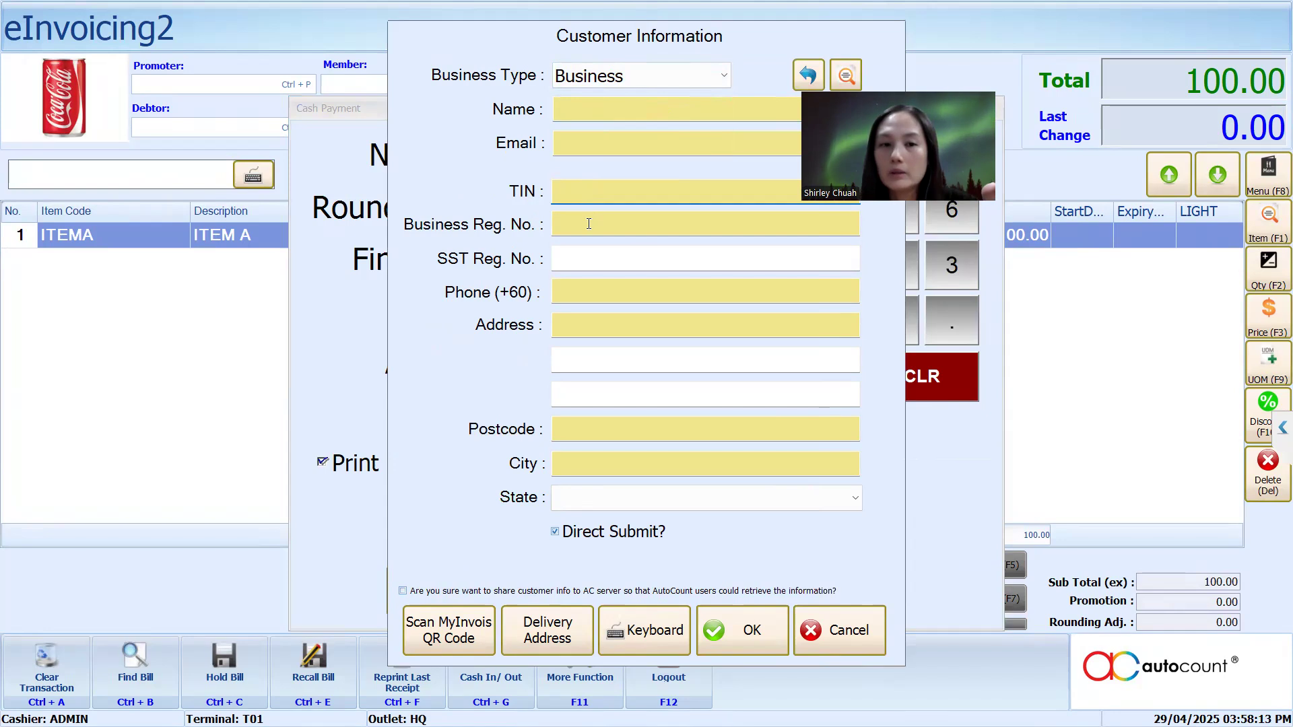
pyautogui.click(665, 81)
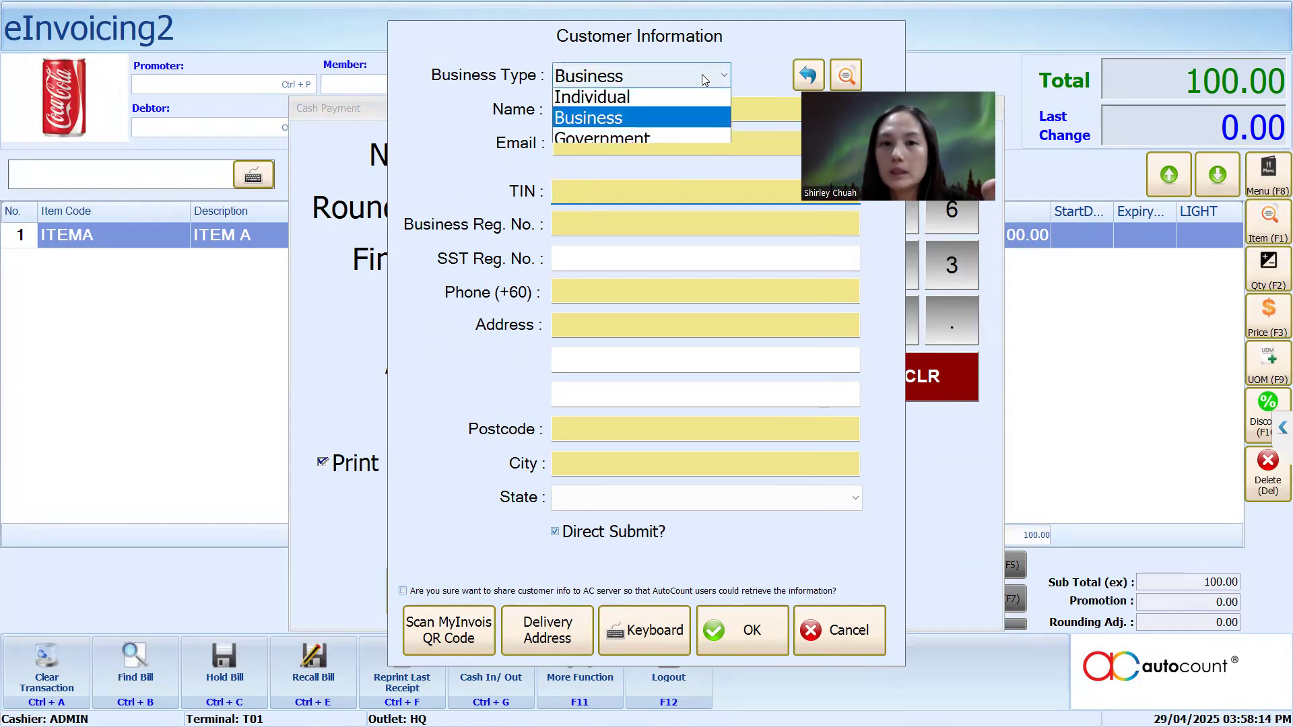
pyautogui.click(616, 108)
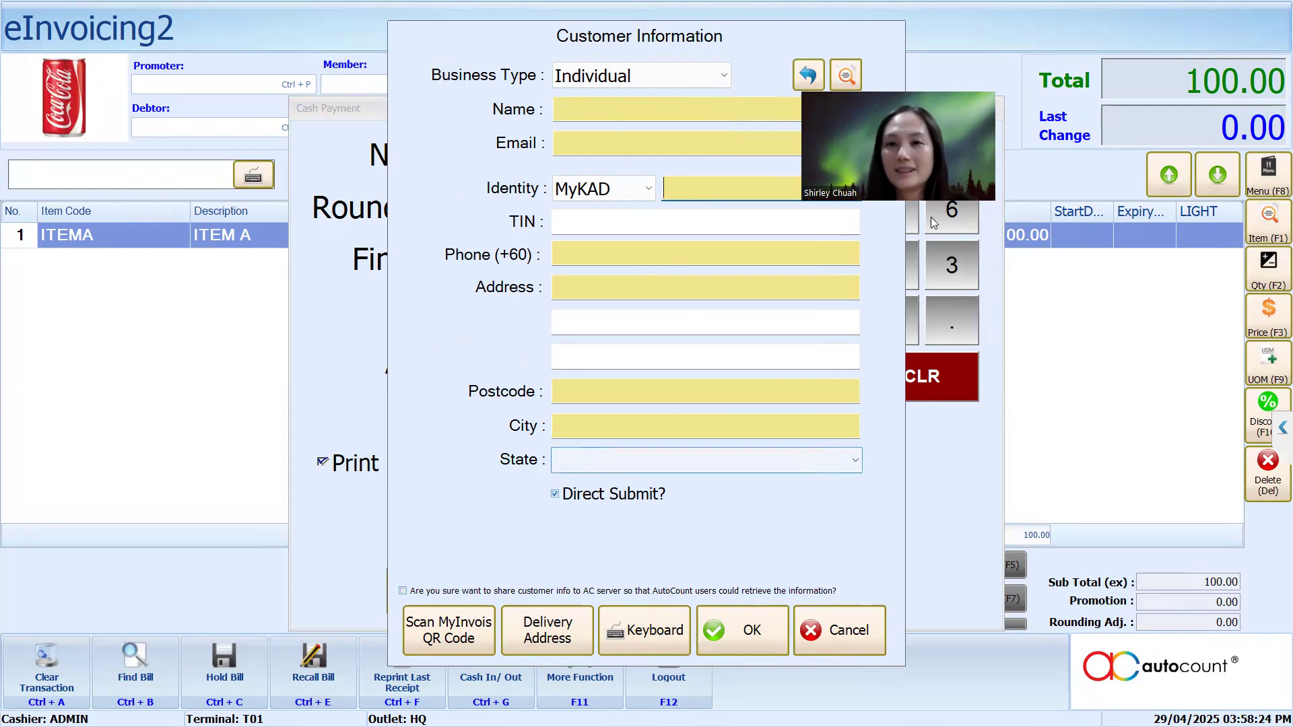
pyautogui.click(847, 633)
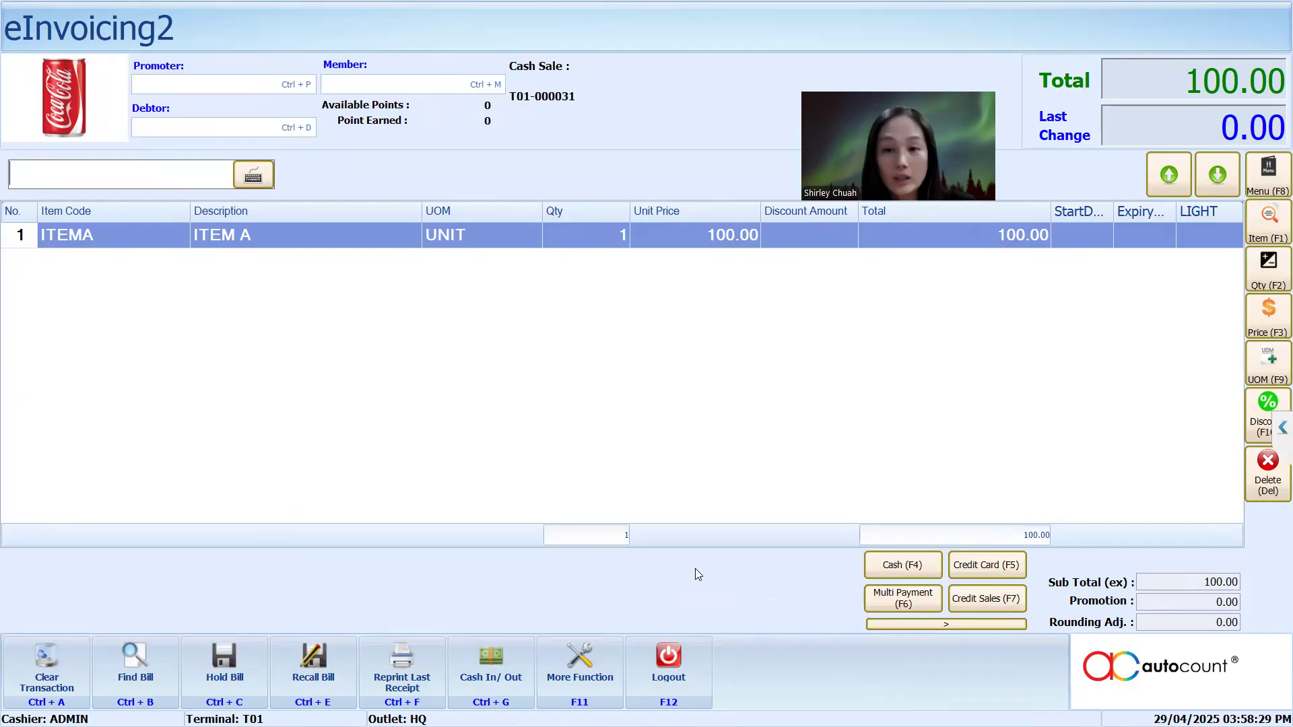
# Pay bill T01-000031 with 100 cash and close the receipt preview, leaving empty sale T01-000032
pyautogui.press('super+d')
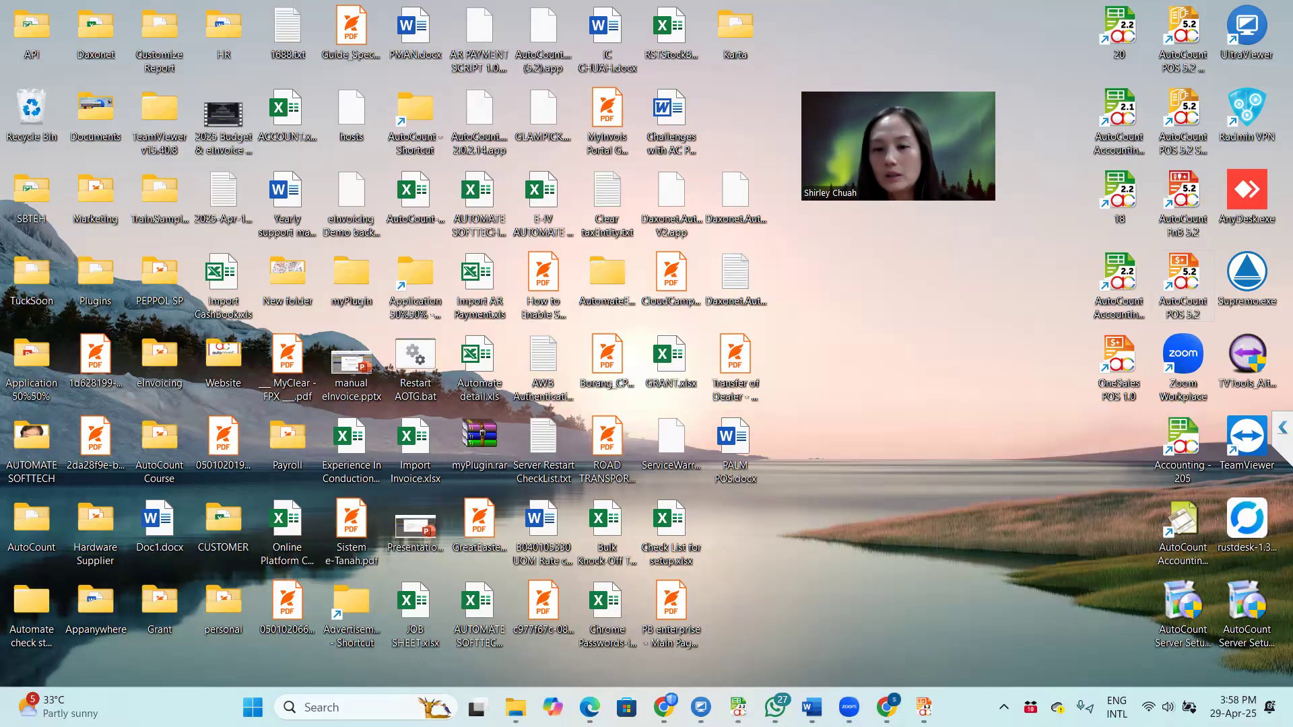
pyautogui.moveTo(923, 706)
pyautogui.click(902, 563)
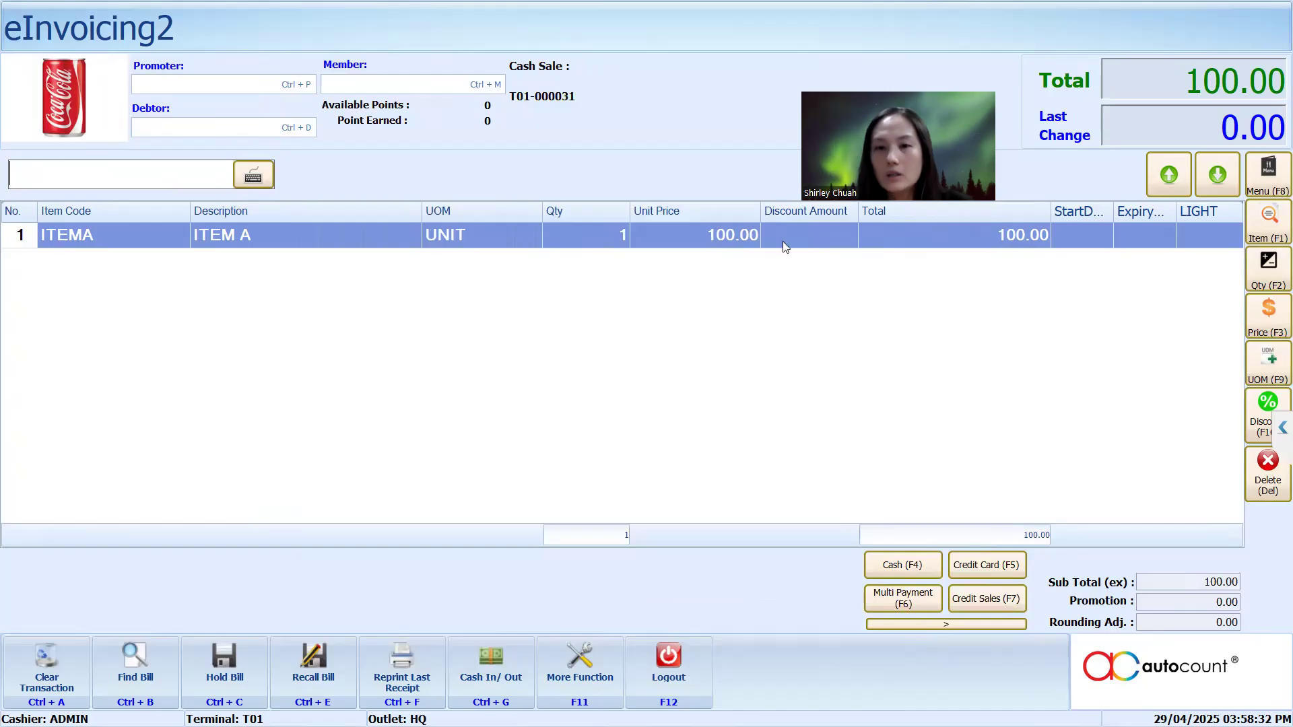
pyautogui.click(904, 565)
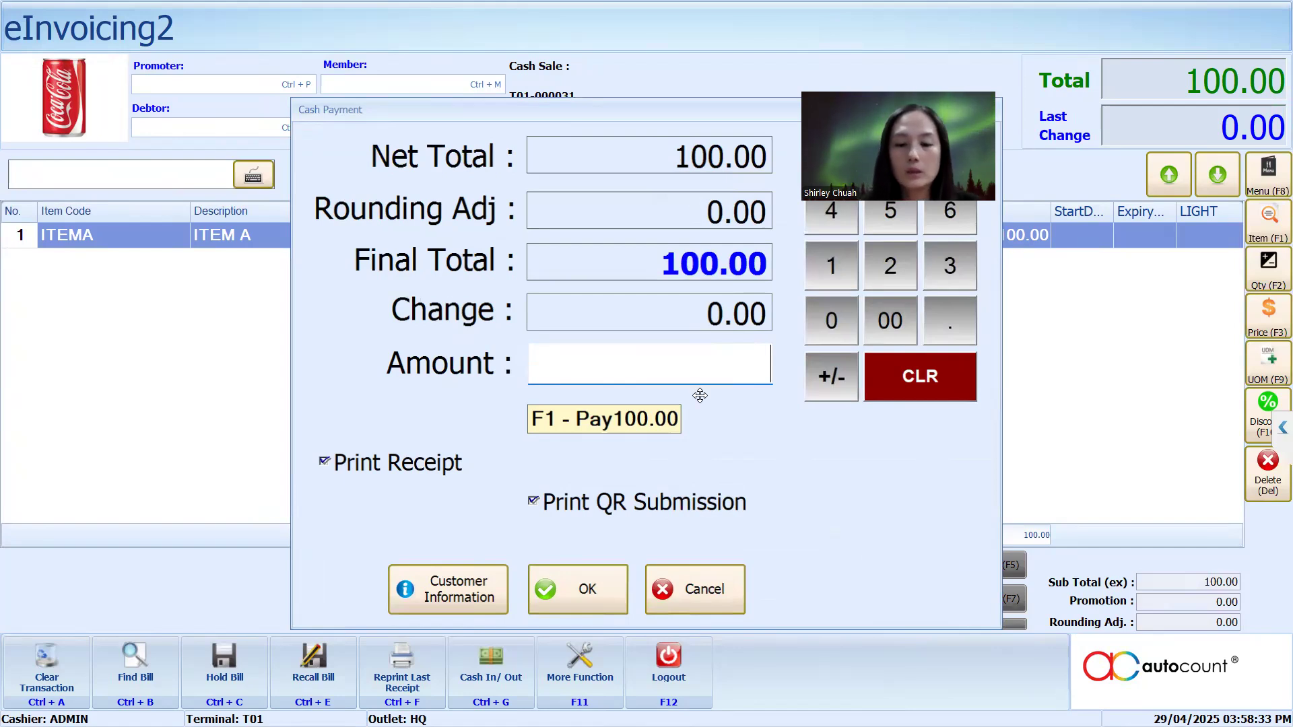
pyautogui.write('100')
pyautogui.click(547, 606)
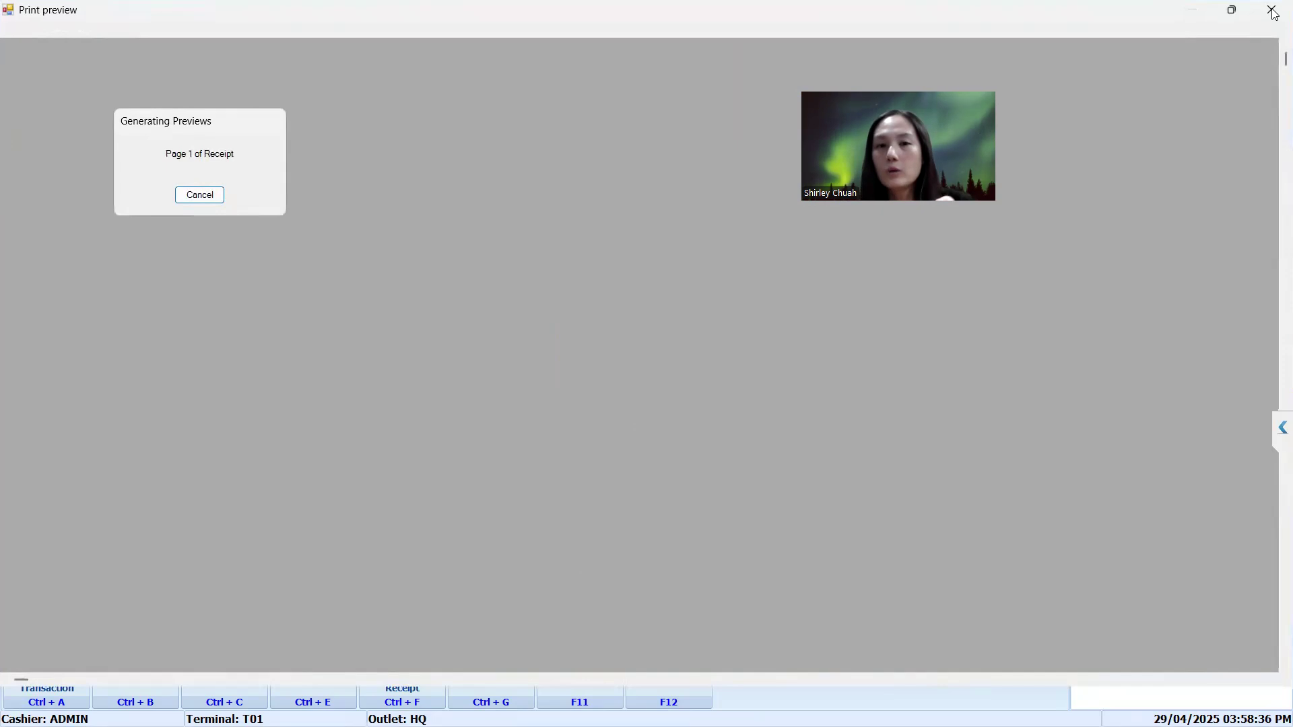
pyautogui.click(1273, 10)
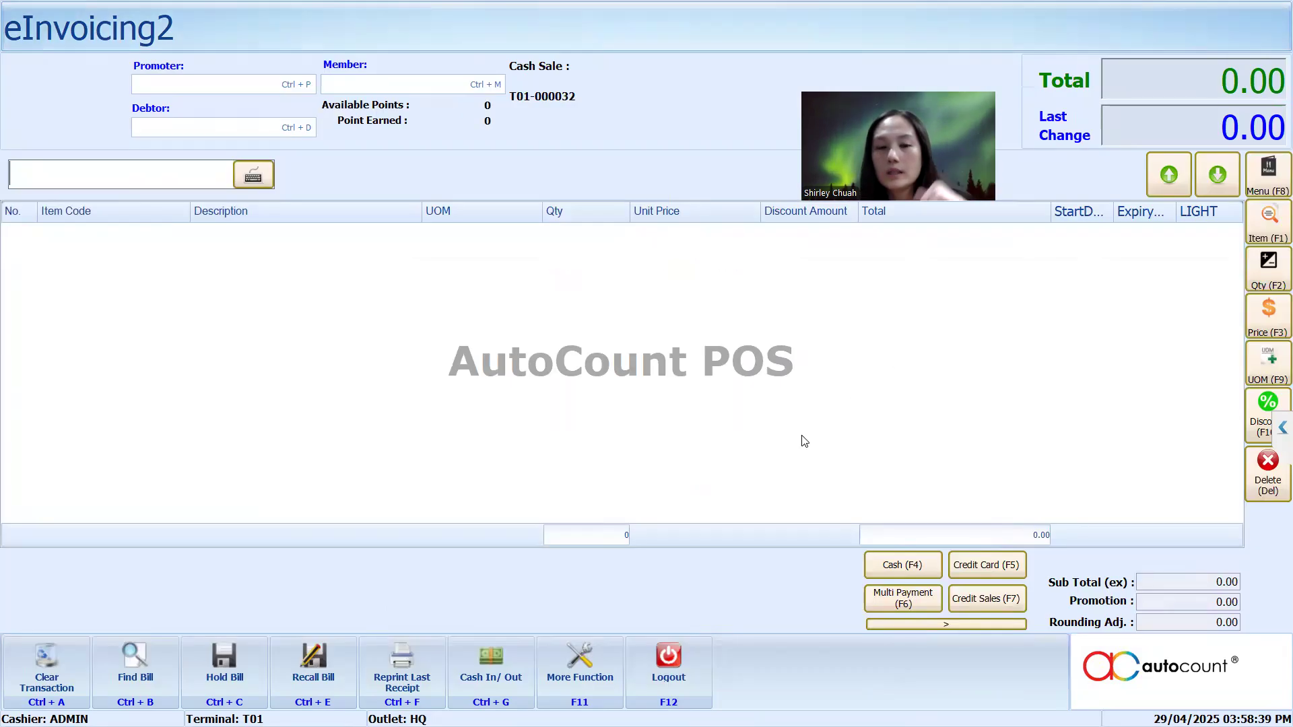
# Bring the eInvoicing Demo accounting window to the front and show the e-Invoice menu
pyautogui.click(685, 661)
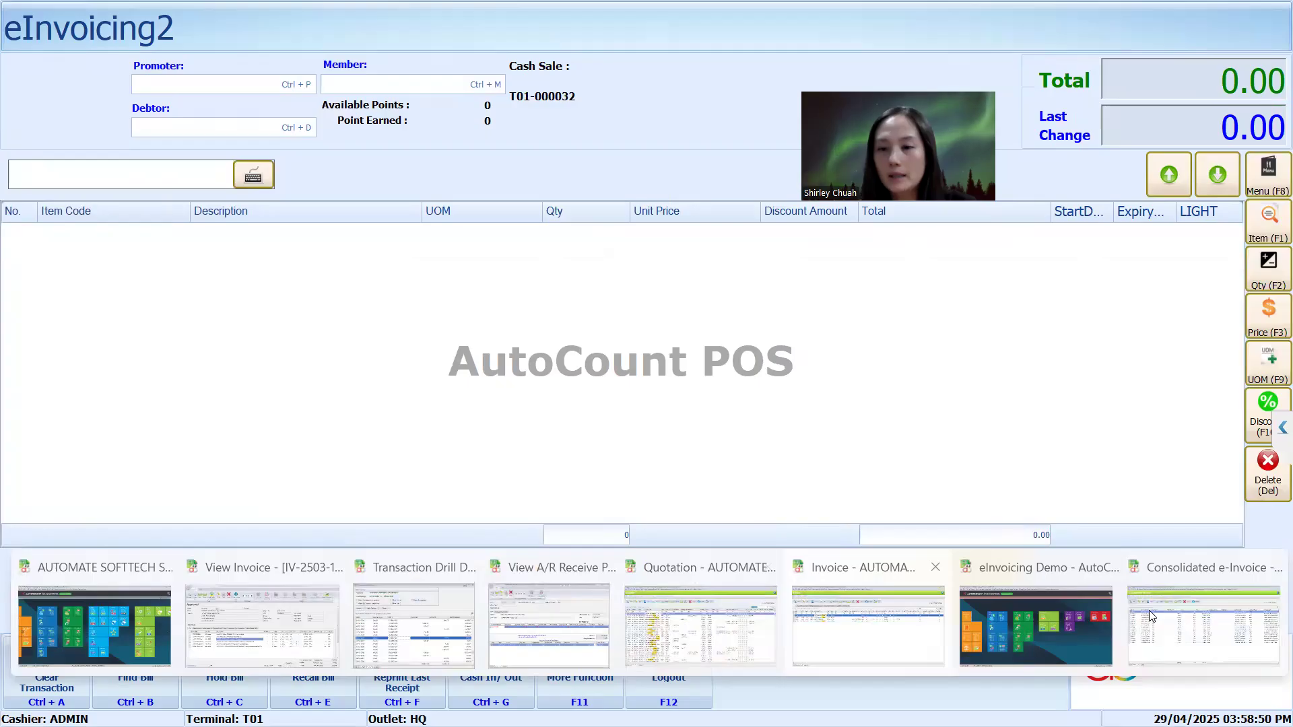
pyautogui.click(1053, 610)
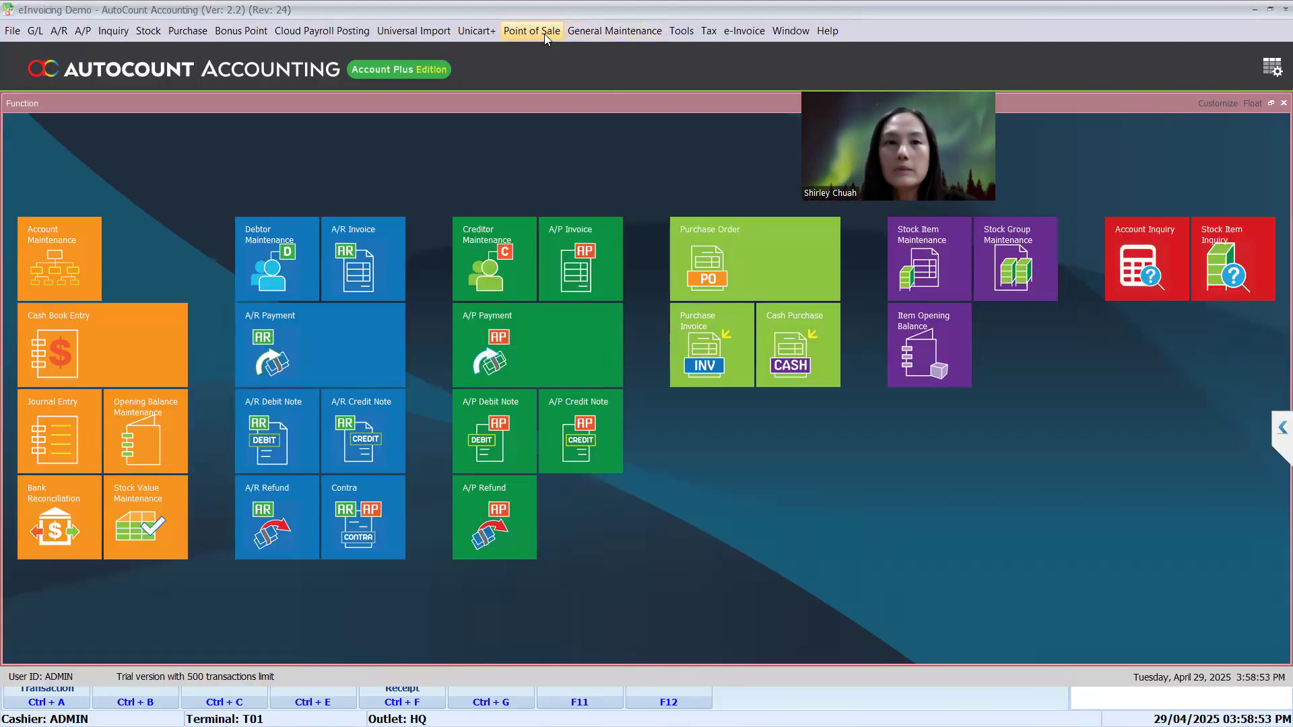
pyautogui.click(733, 31)
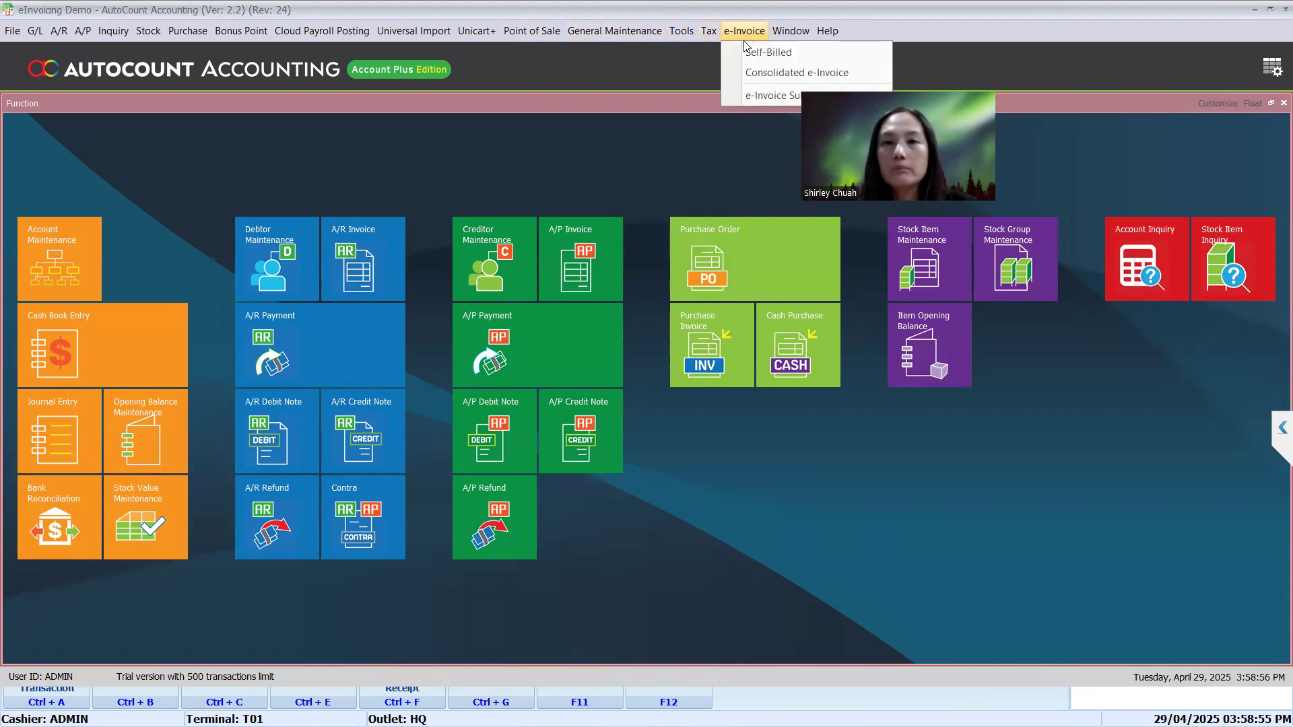
# Generate a new consolidated e-Invoice for 01-04-2025 to 29-04-2025 and open its 1,300.00 OS draft
pyautogui.click(757, 74)
pyautogui.click(51, 165)
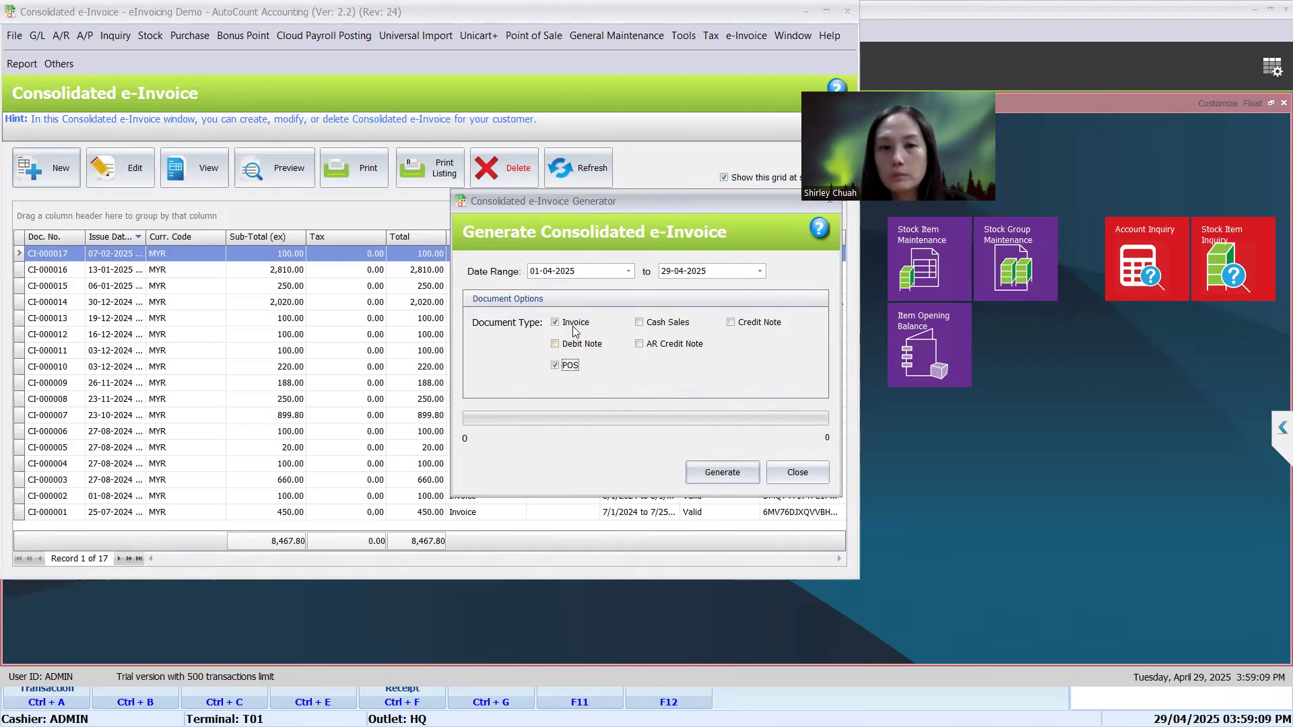
pyautogui.click(716, 457)
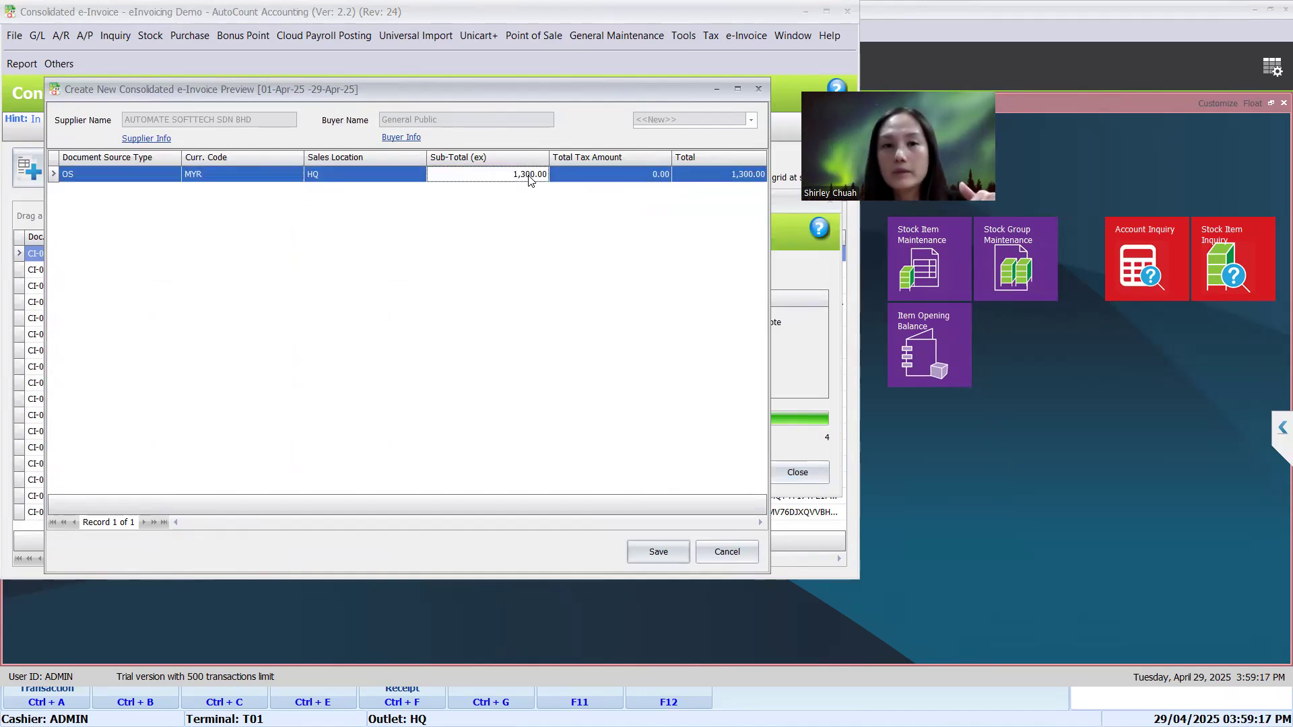
pyautogui.doubleClick(528, 175)
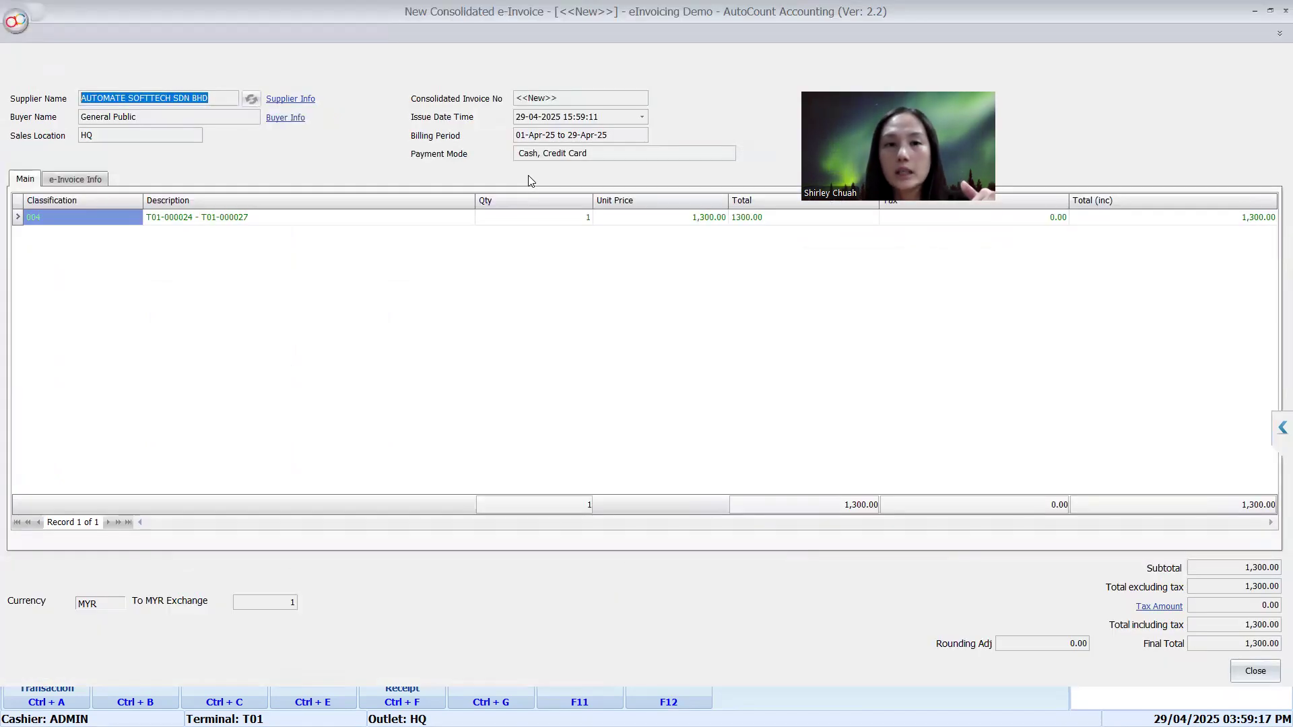
# Check the T01-000024 to T01-000027 receipt range, then close the draft and consolidation preview
pyautogui.click(289, 222)
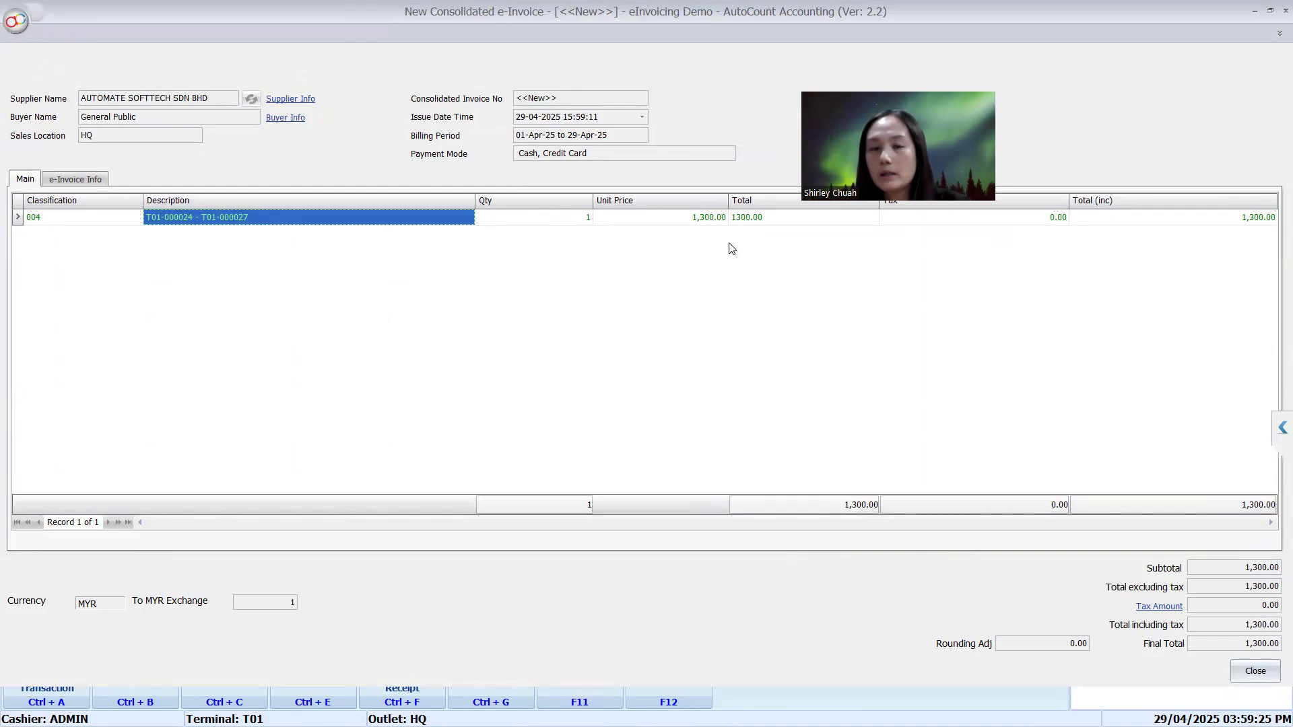
pyautogui.click(1254, 671)
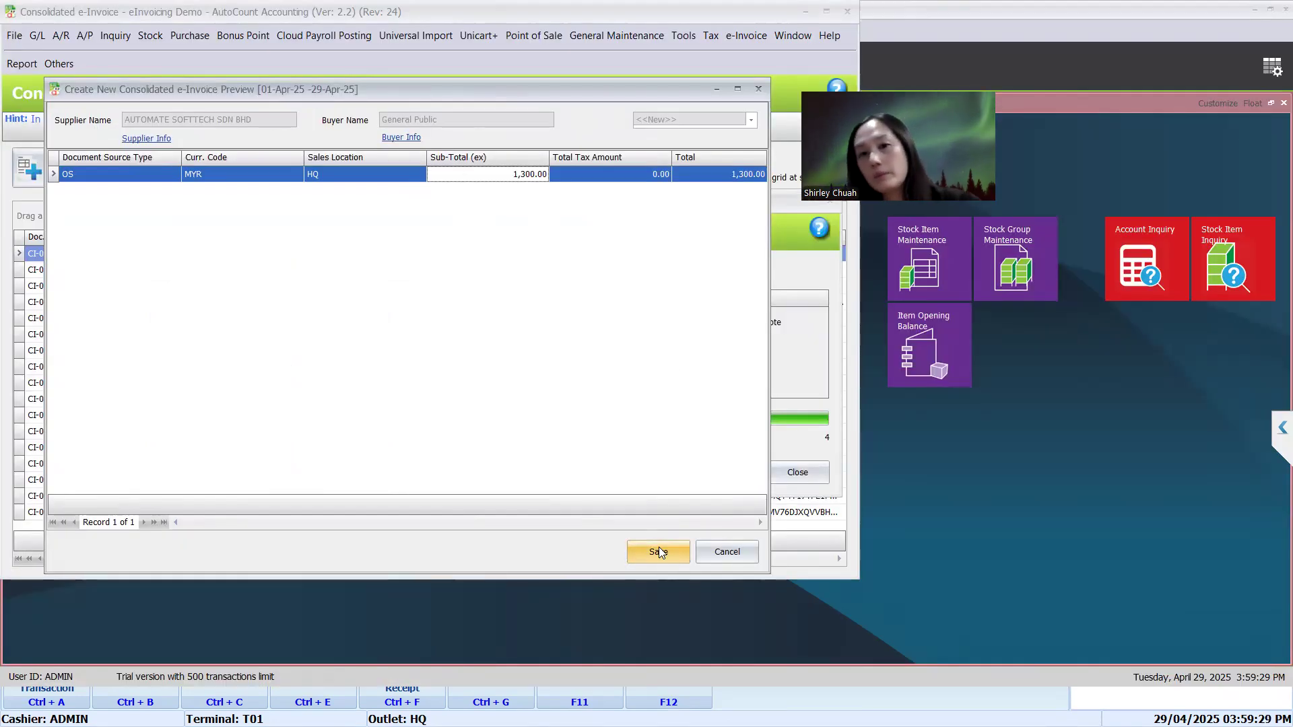
pyautogui.click(727, 555)
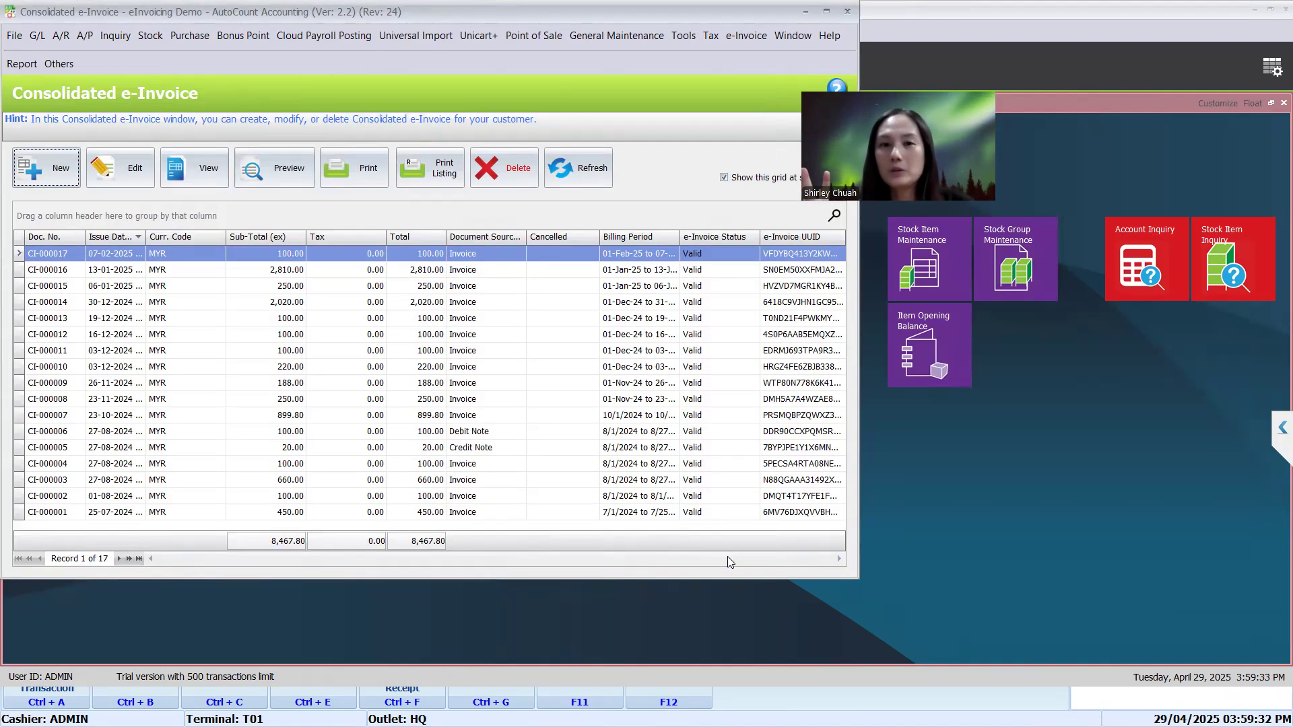